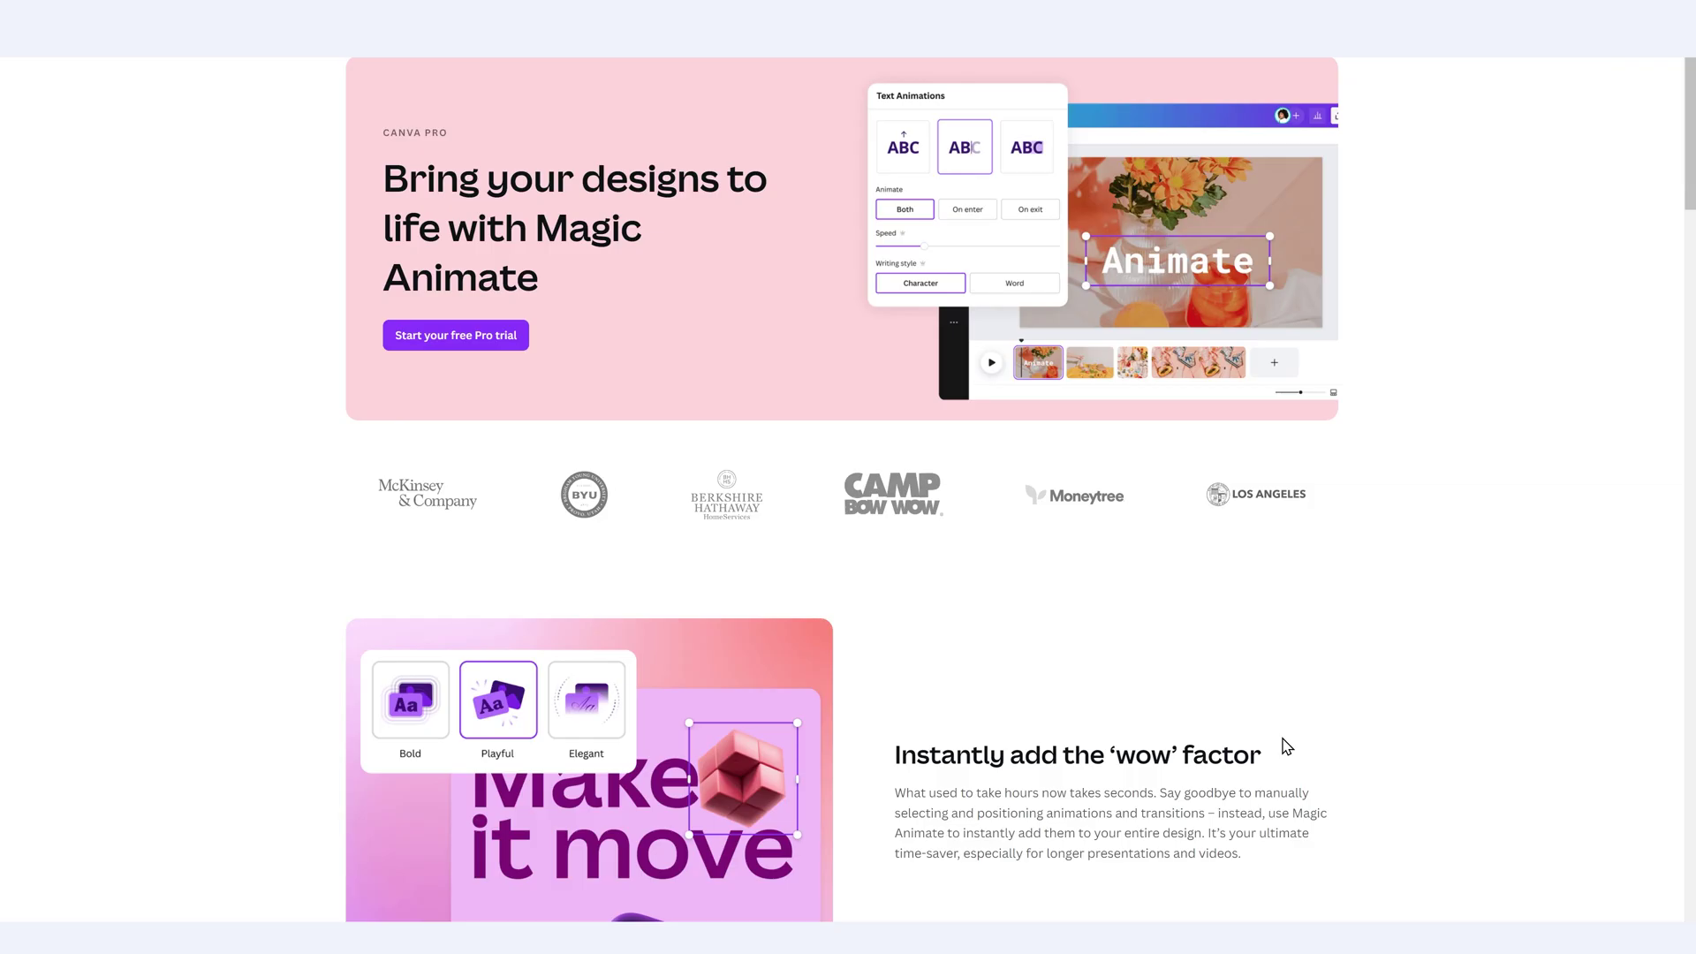
Step: Leave the Magic Animate web page and open the two-page 'Challenge Shoutout' design
{"action": "scroll", "coordinate": [1287, 747], "scroll_direction": "down", "scroll_amount": 10}
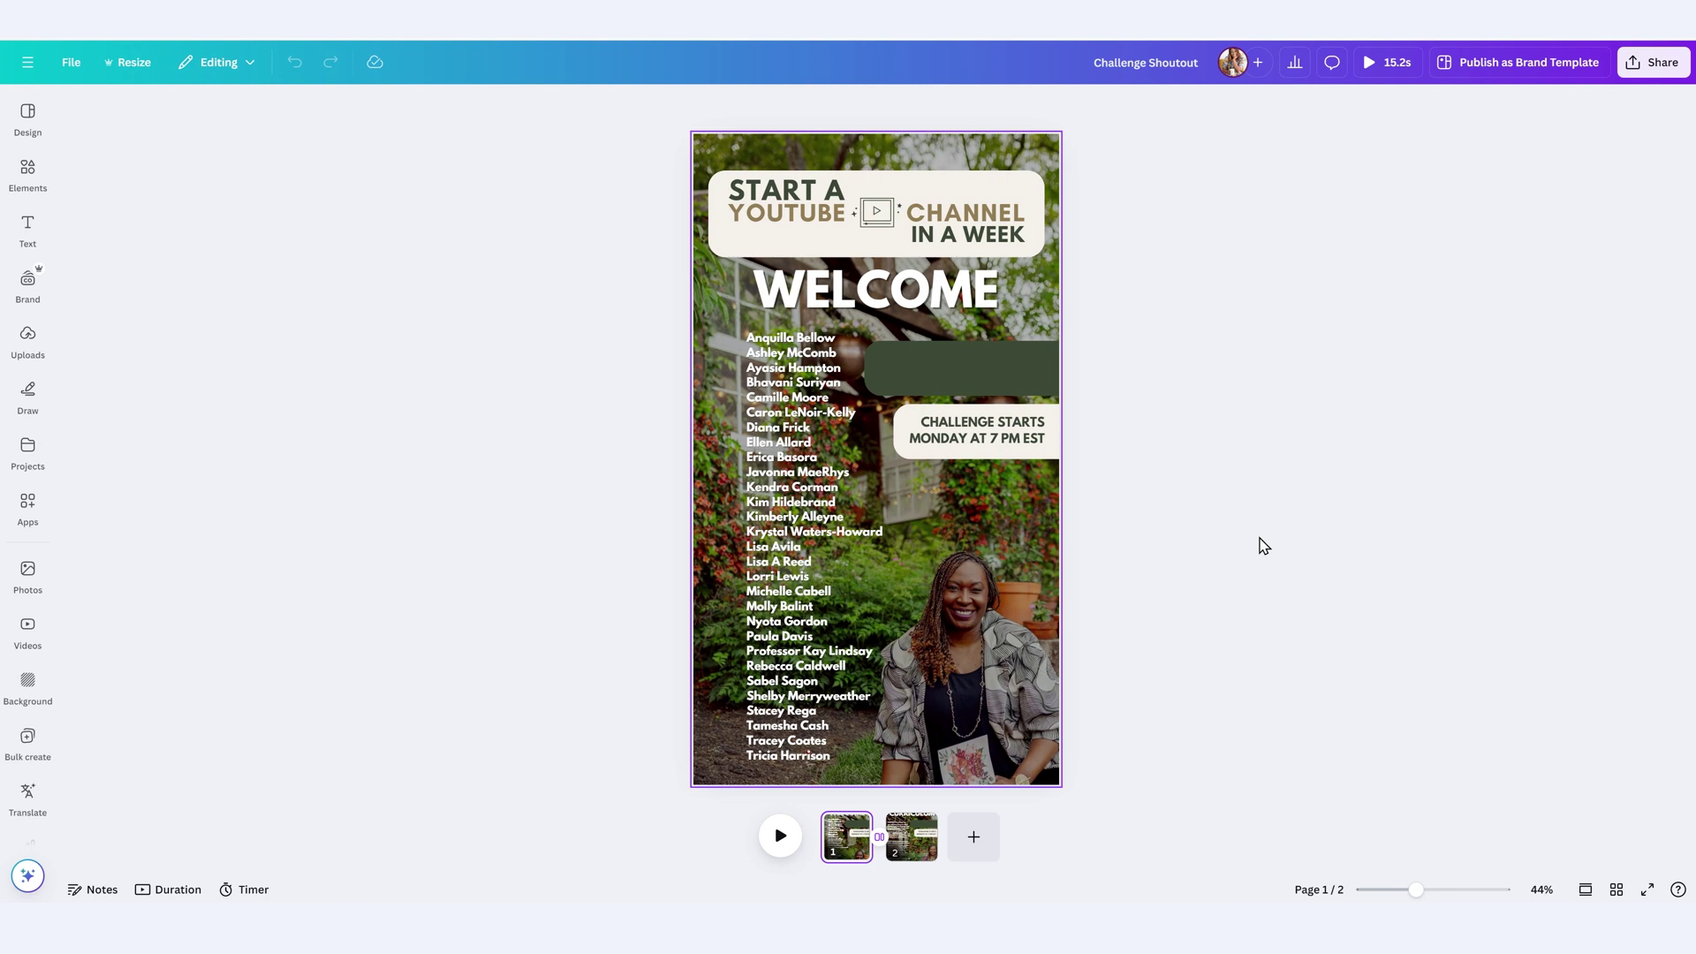
{"action": "left_click", "coordinate": [1390, 75]}
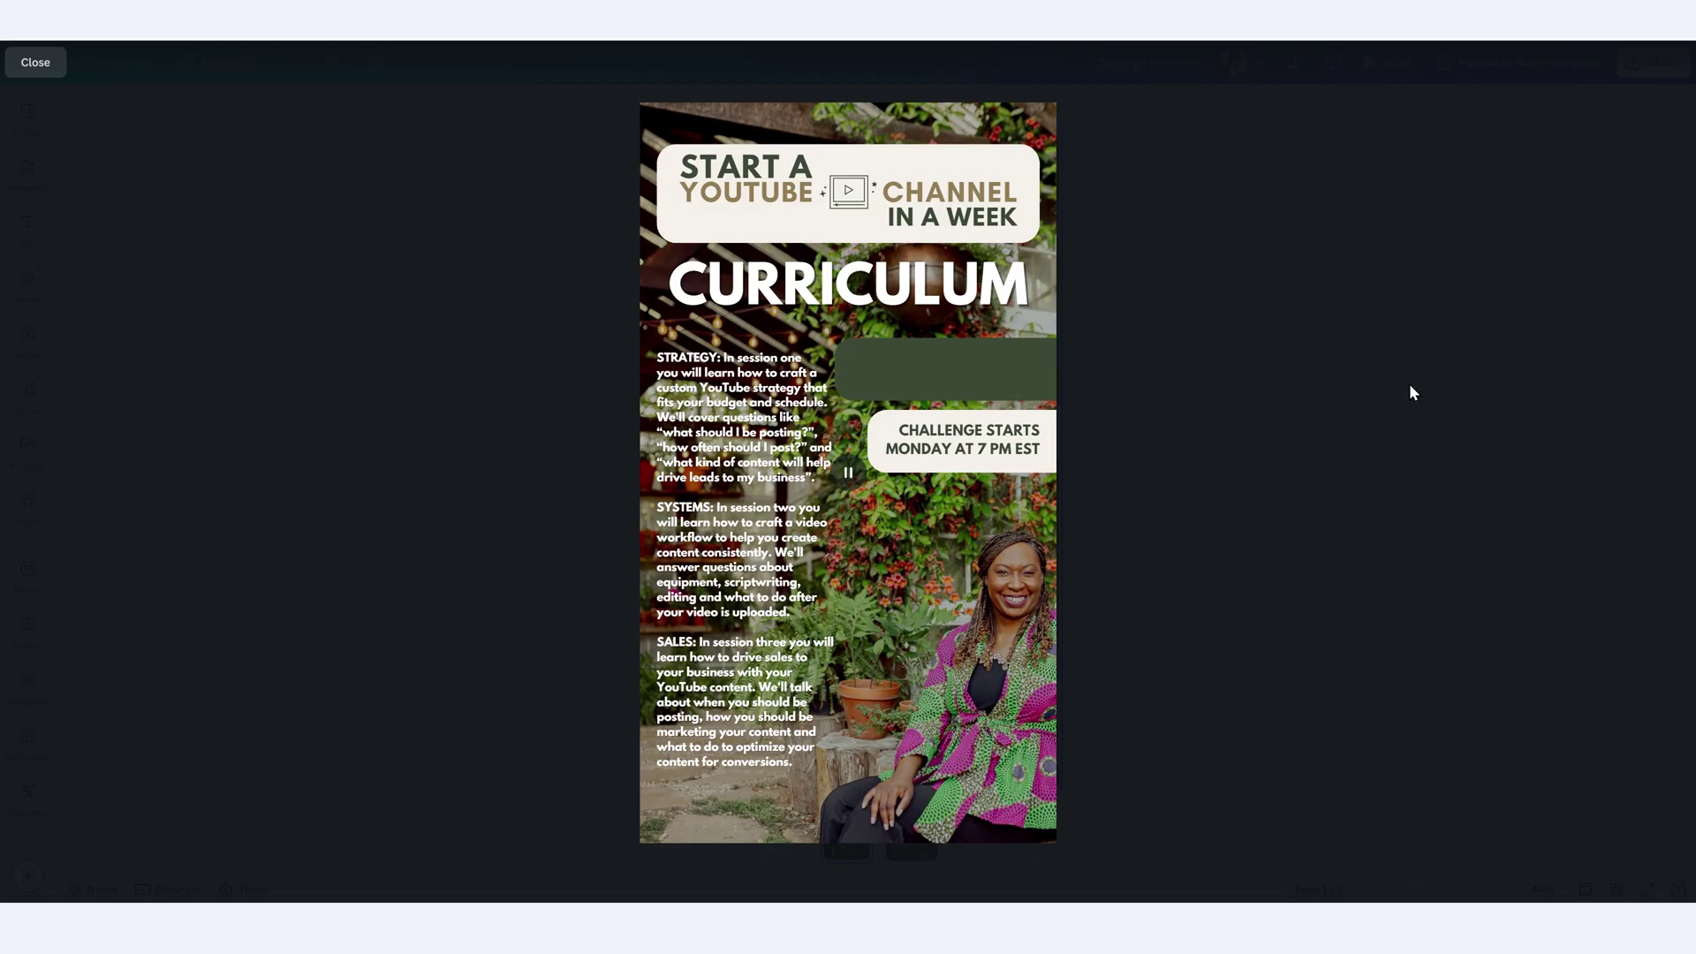
{"action": "key", "text": "space"}
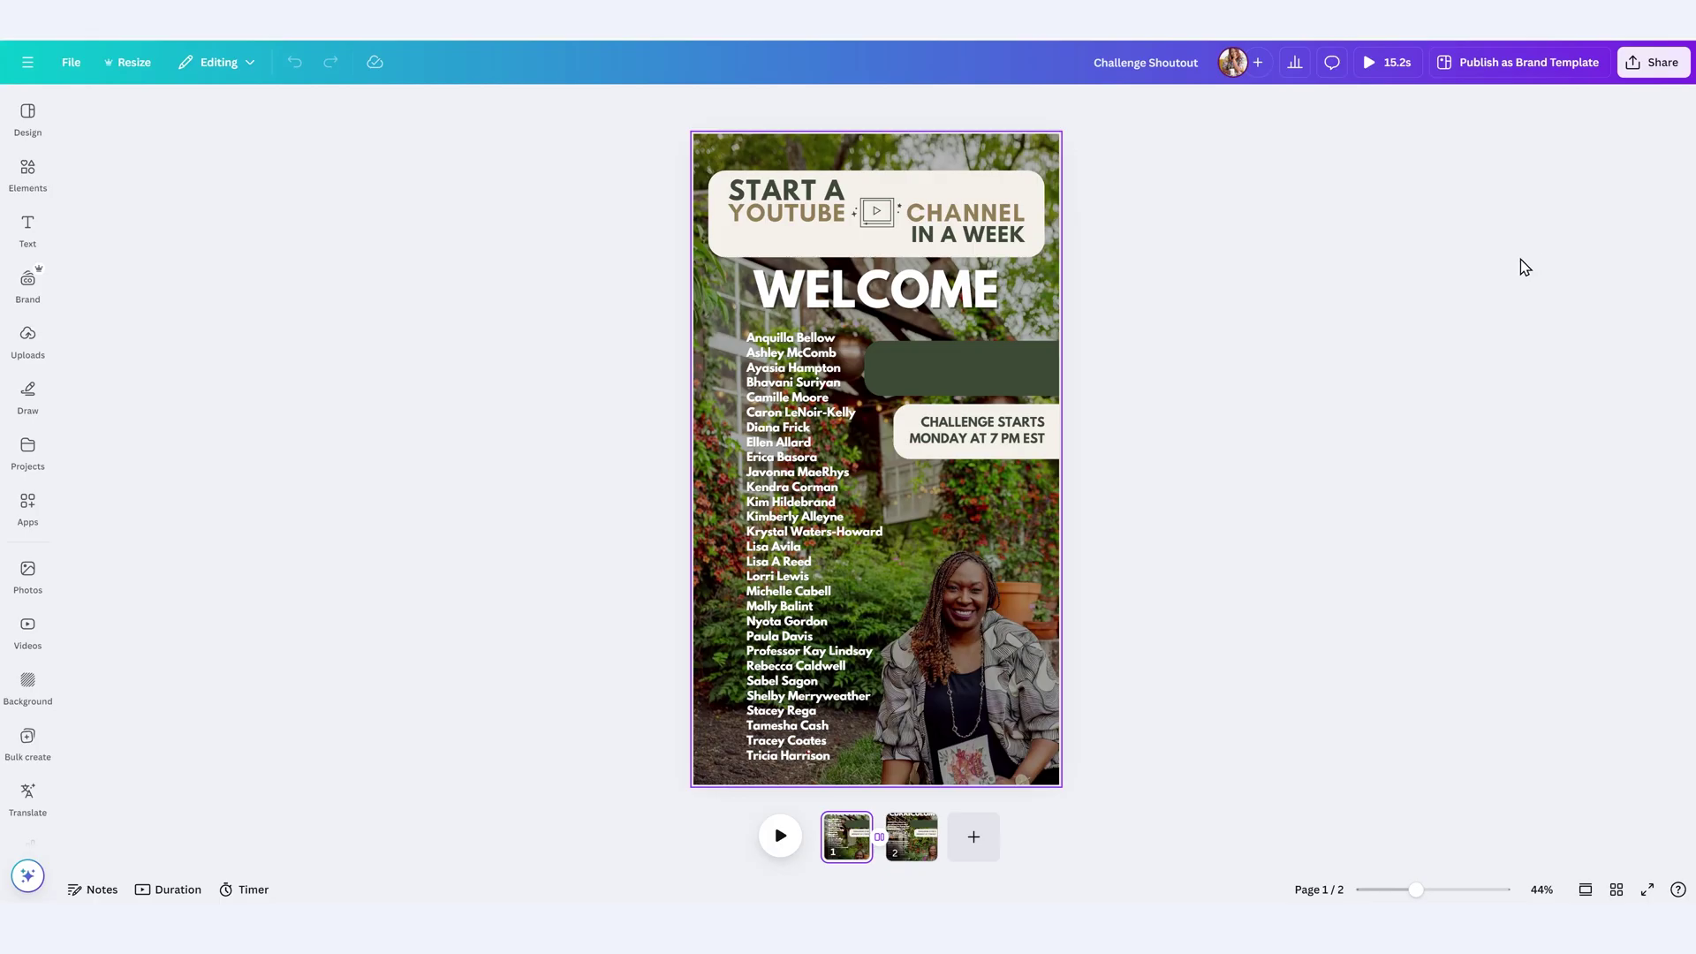
{"action": "left_click", "coordinate": [1327, 350]}
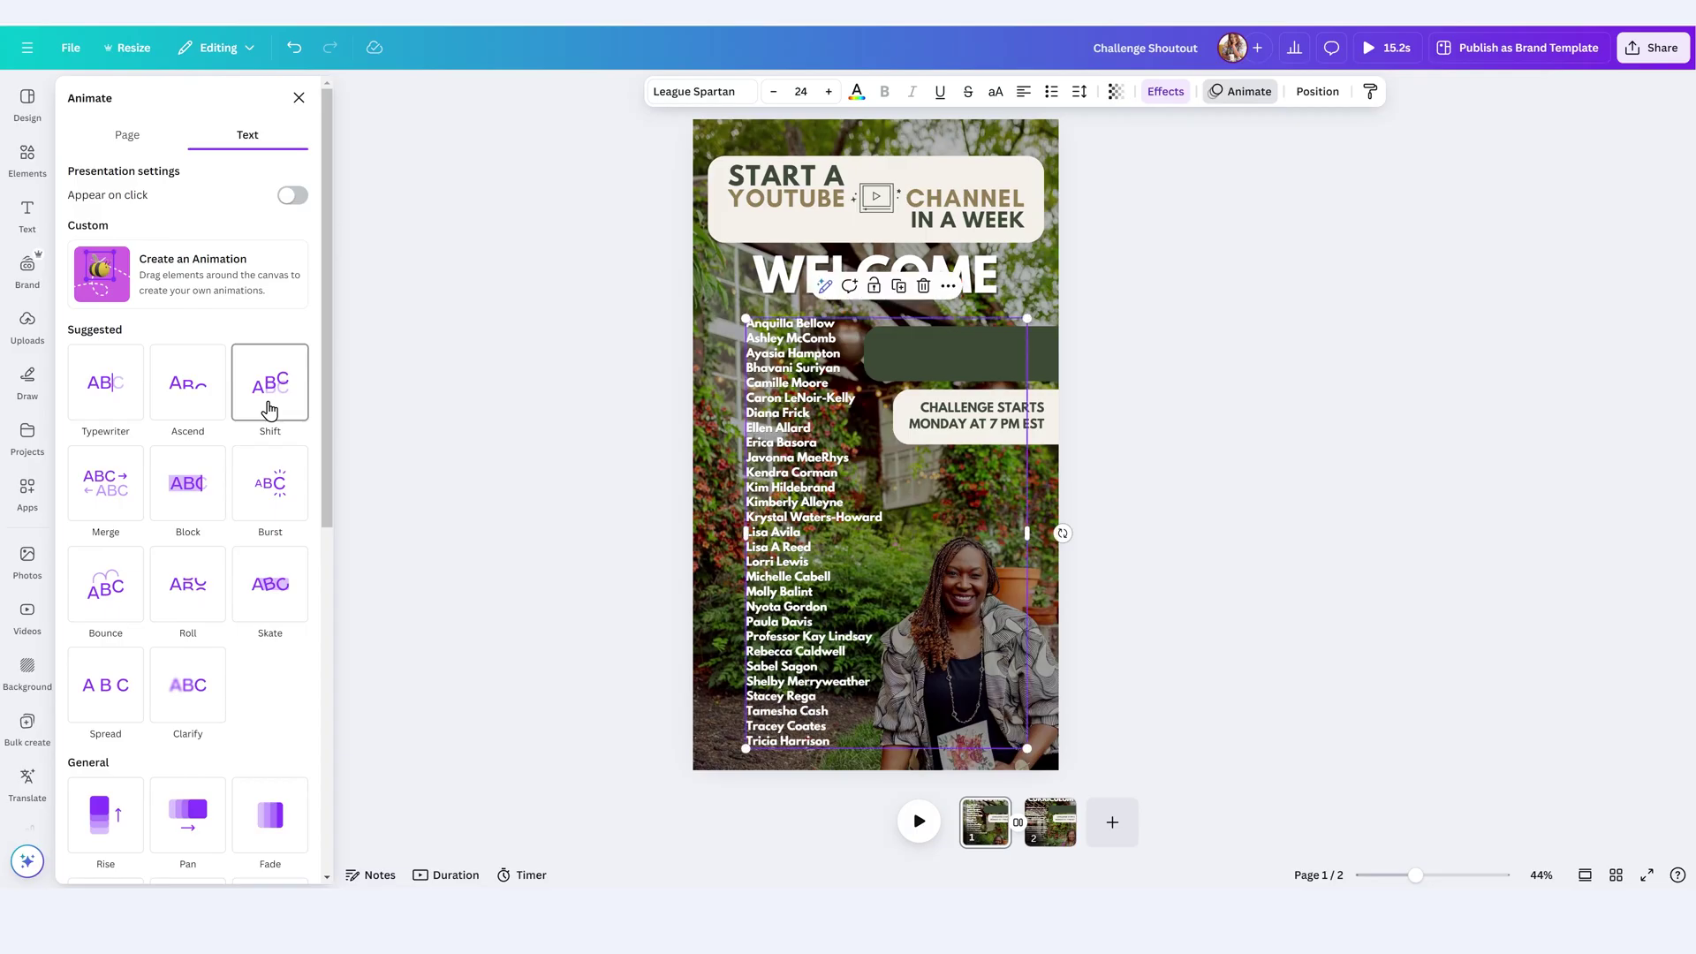
Step: Browse the text animation effects for the participant names, then start a custom animation
{"action": "scroll", "coordinate": [269, 408], "scroll_direction": "down", "scroll_amount": 6}
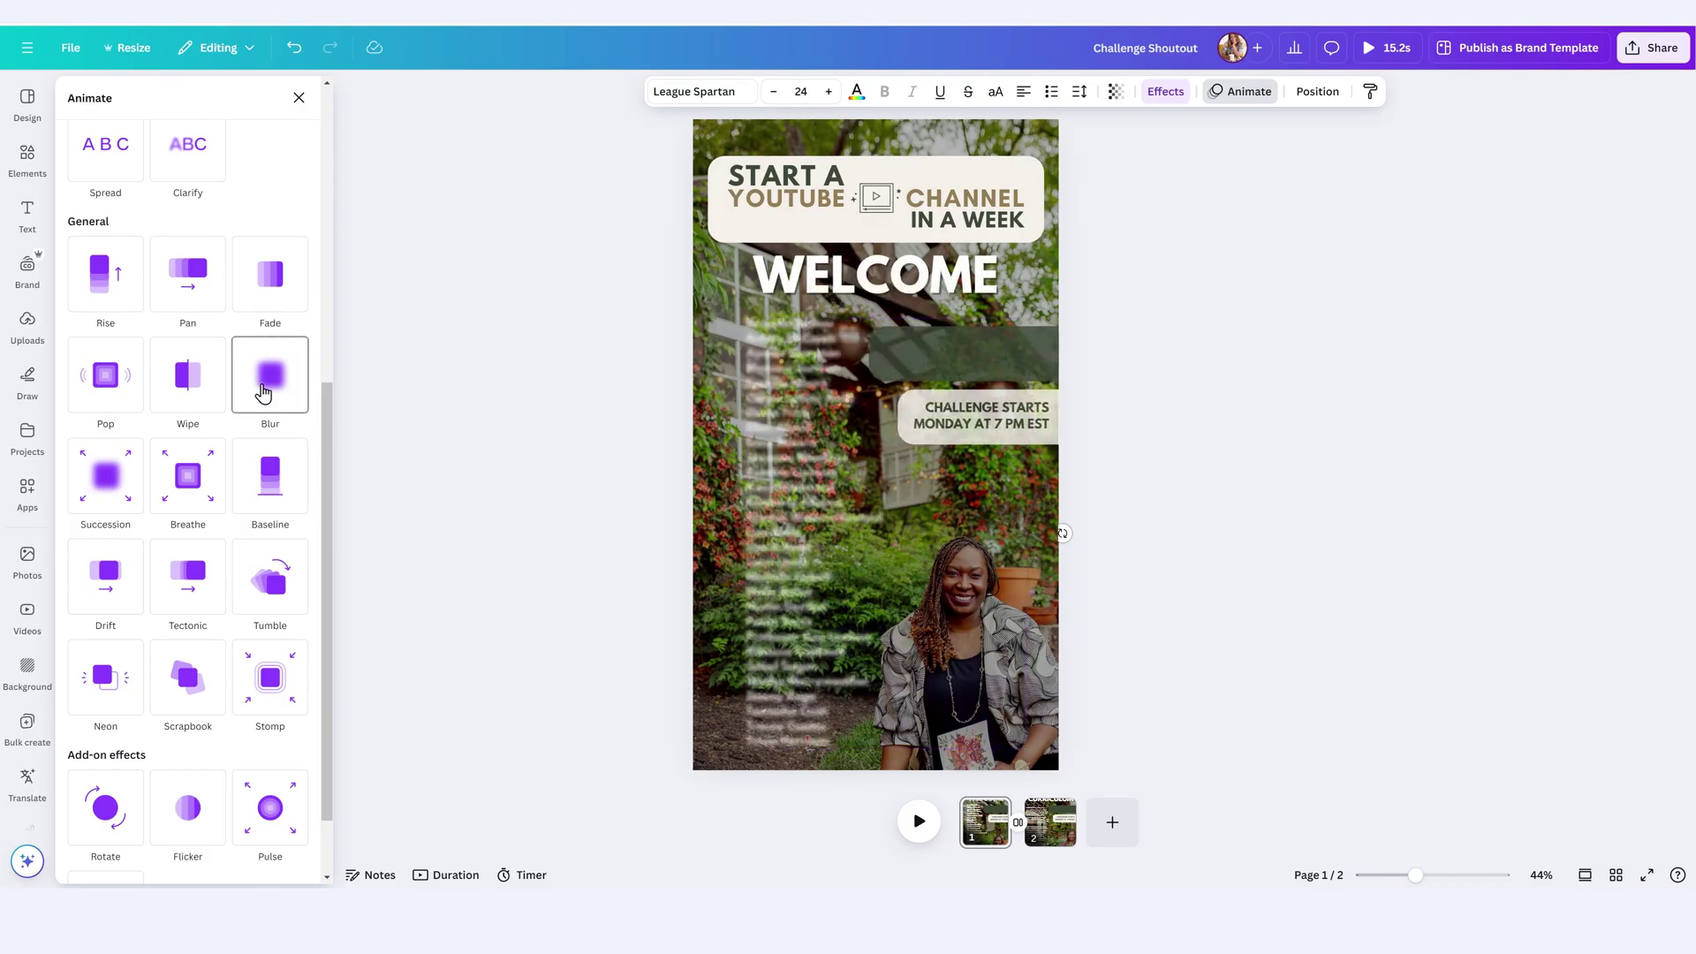
{"action": "scroll", "coordinate": [245, 500], "scroll_direction": "down", "scroll_amount": 1}
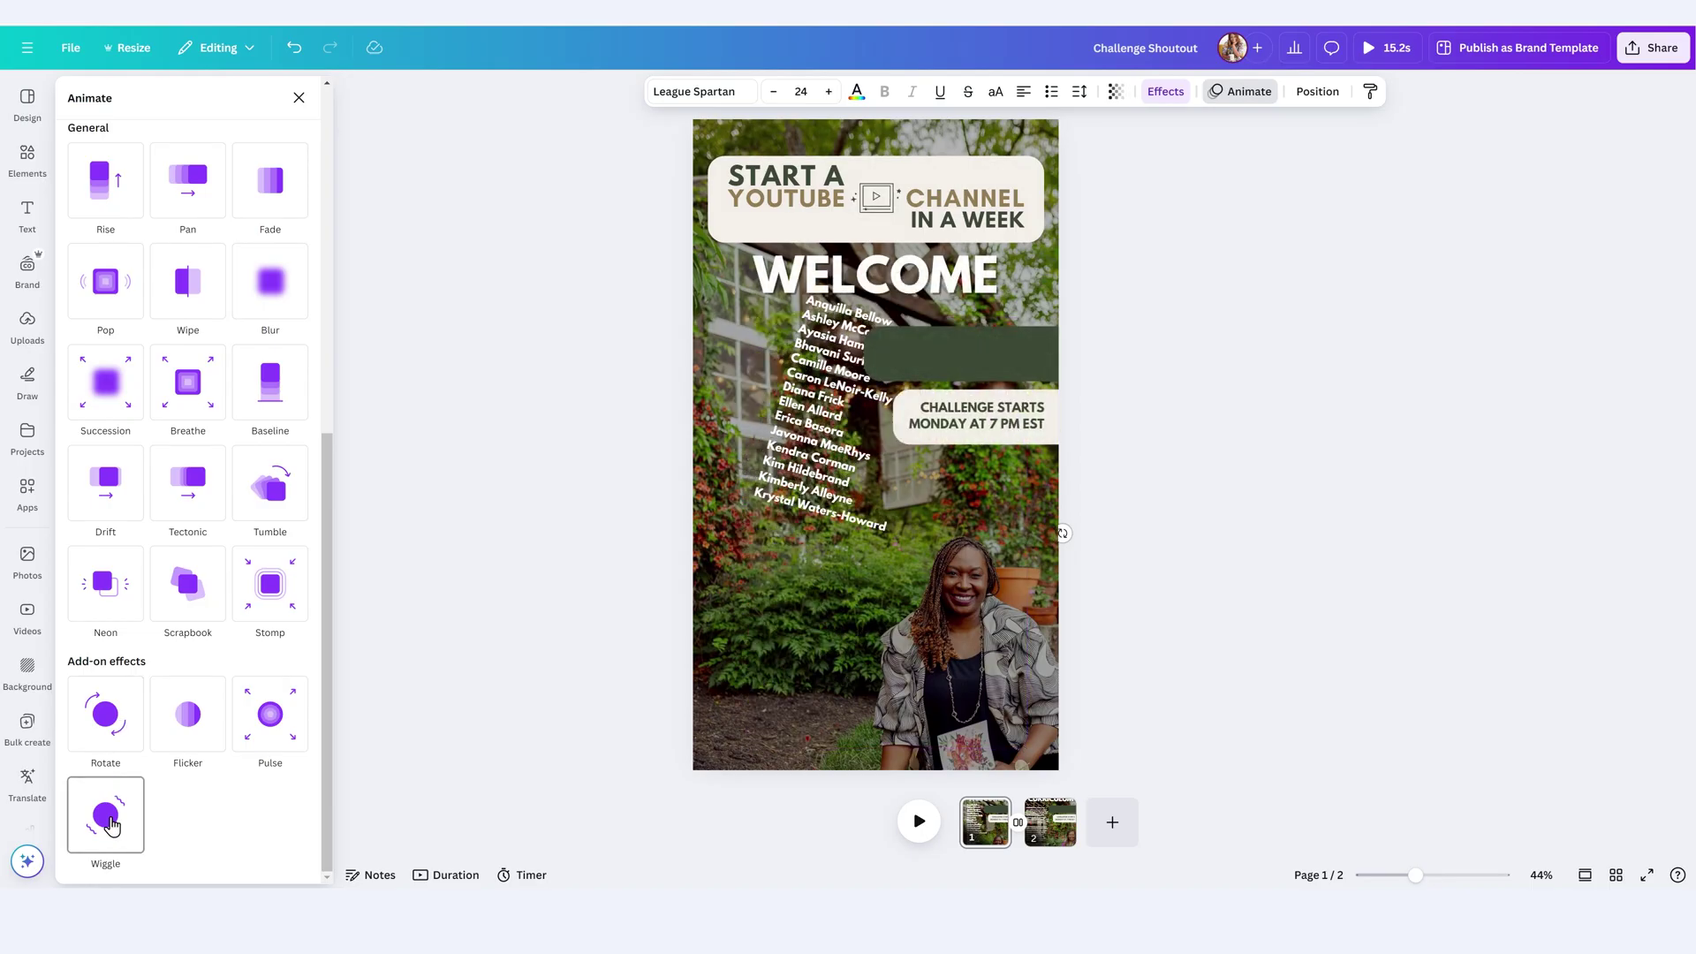
{"action": "scroll", "coordinate": [251, 706], "scroll_direction": "up", "scroll_amount": 7}
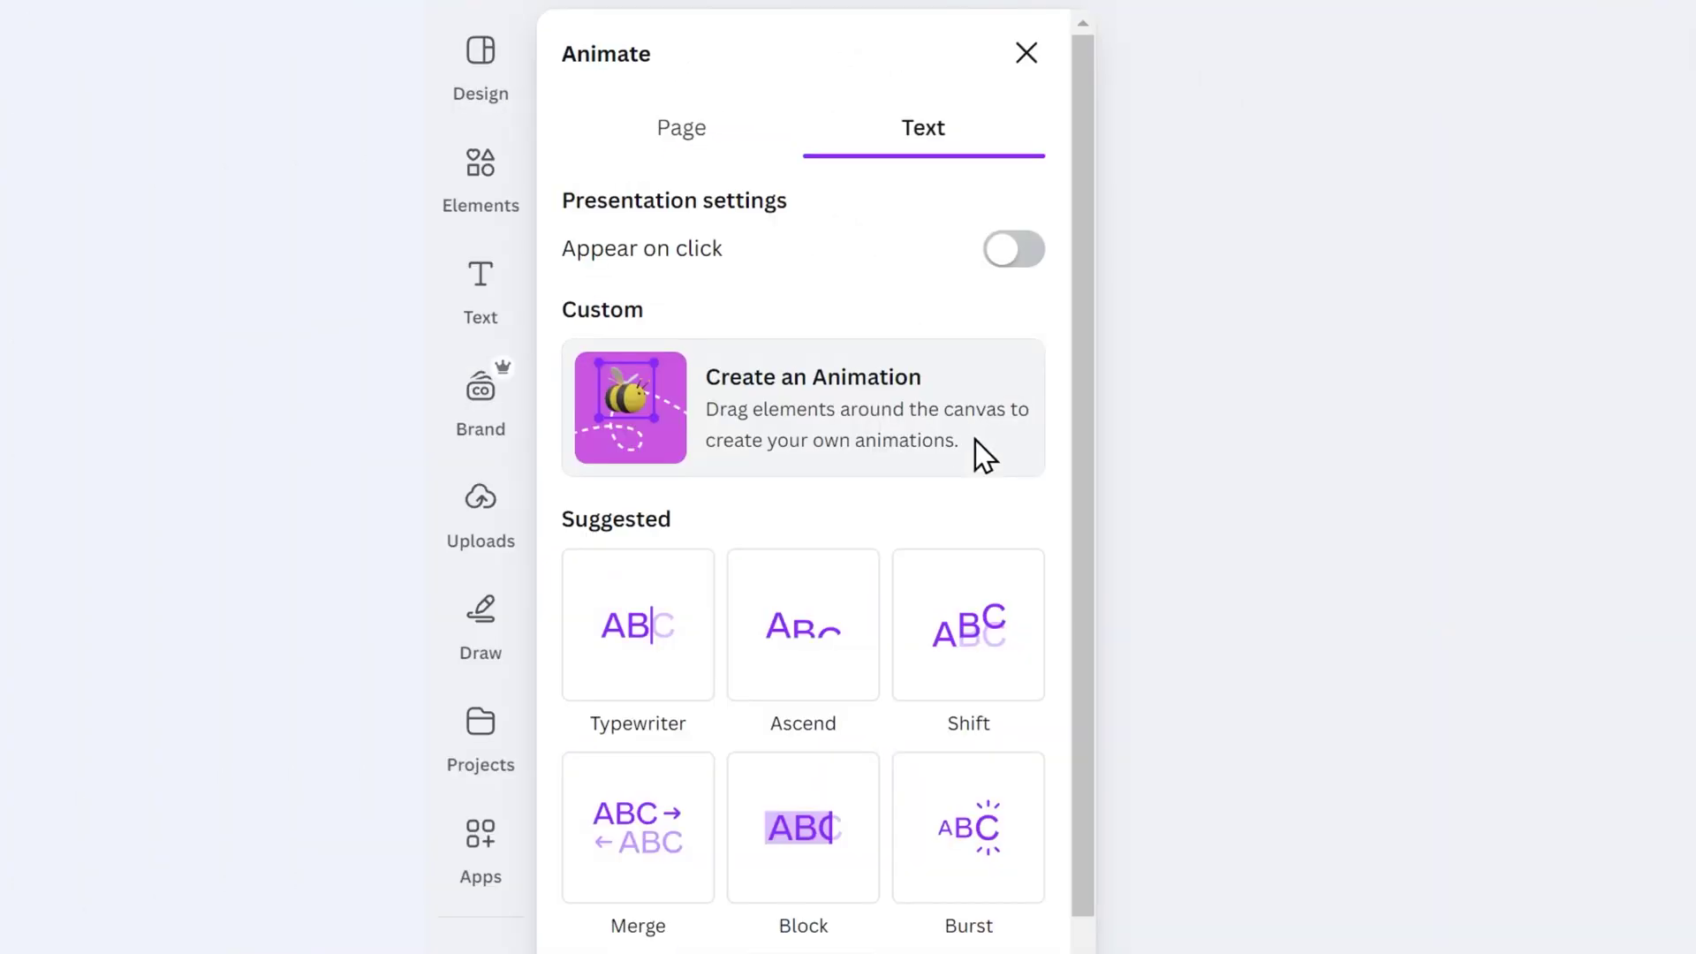
{"action": "left_click", "coordinate": [270, 295]}
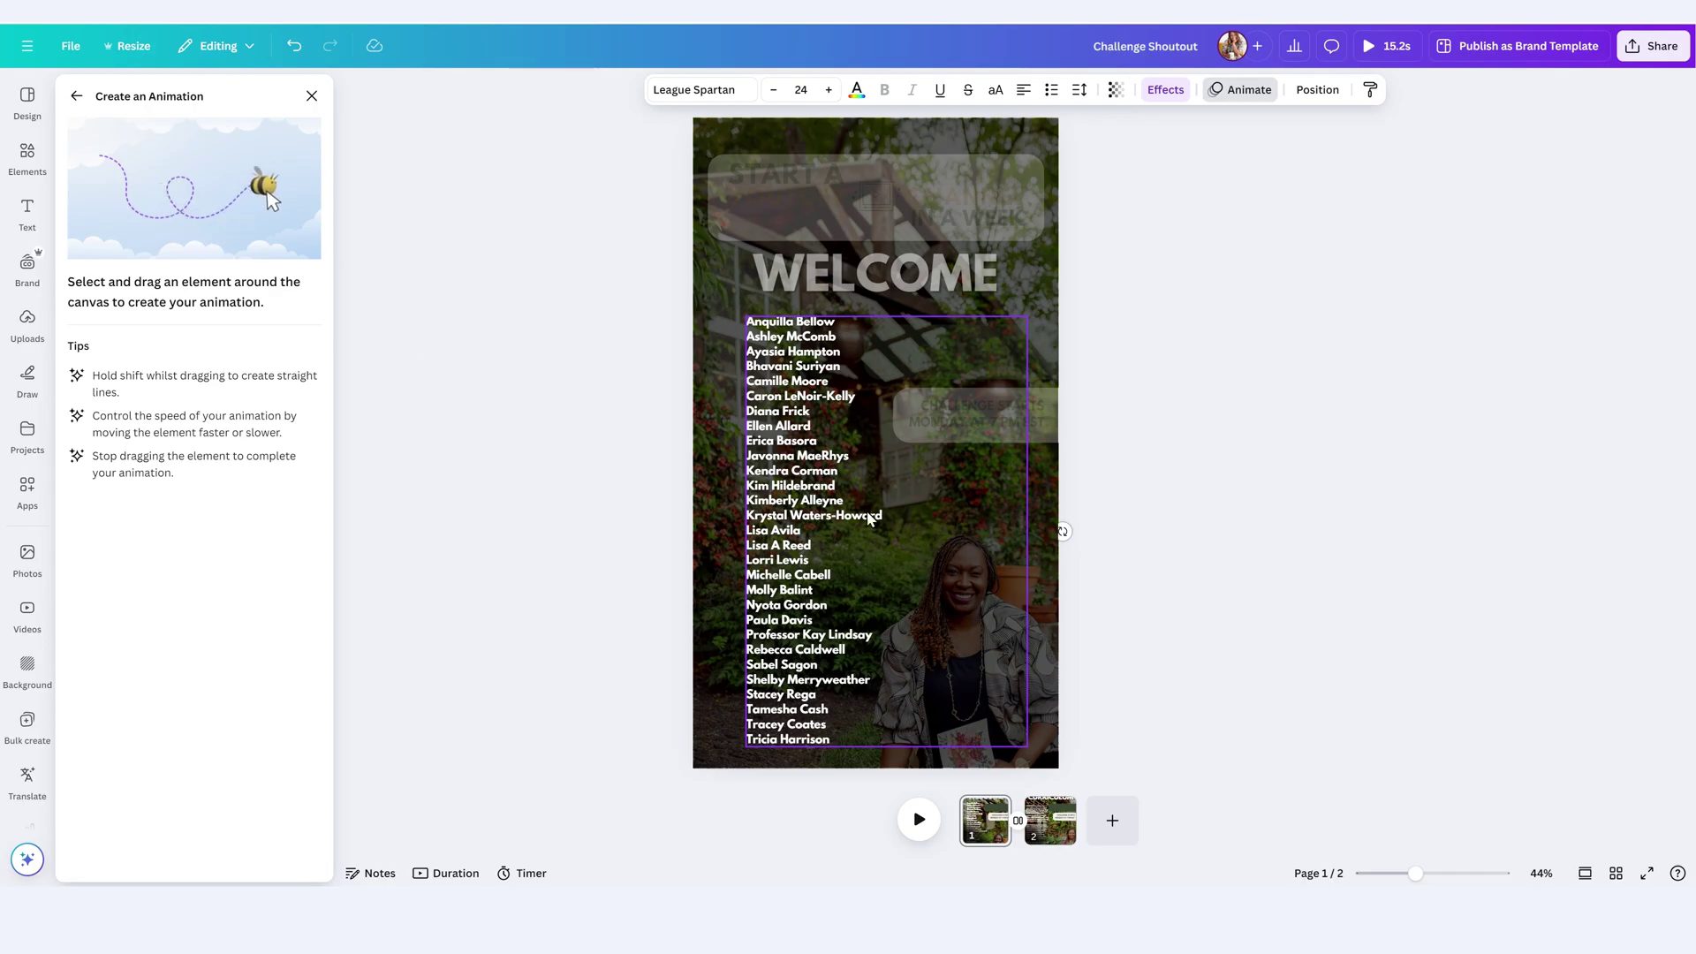
Step: Drag the participant names box across the page to record its custom motion path
{"action": "mouse_move", "coordinate": [808, 520]}
{"action": "left_mouse_down"}
{"action": "mouse_move", "coordinate": [815, 322]}
{"action": "mouse_move", "coordinate": [857, 316]}
{"action": "mouse_move", "coordinate": [890, 339]}
{"action": "mouse_move", "coordinate": [899, 389]}
{"action": "mouse_move", "coordinate": [898, 684]}
{"action": "mouse_move", "coordinate": [952, 691]}
{"action": "mouse_move", "coordinate": [1183, 495]}
{"action": "left_mouse_up"}
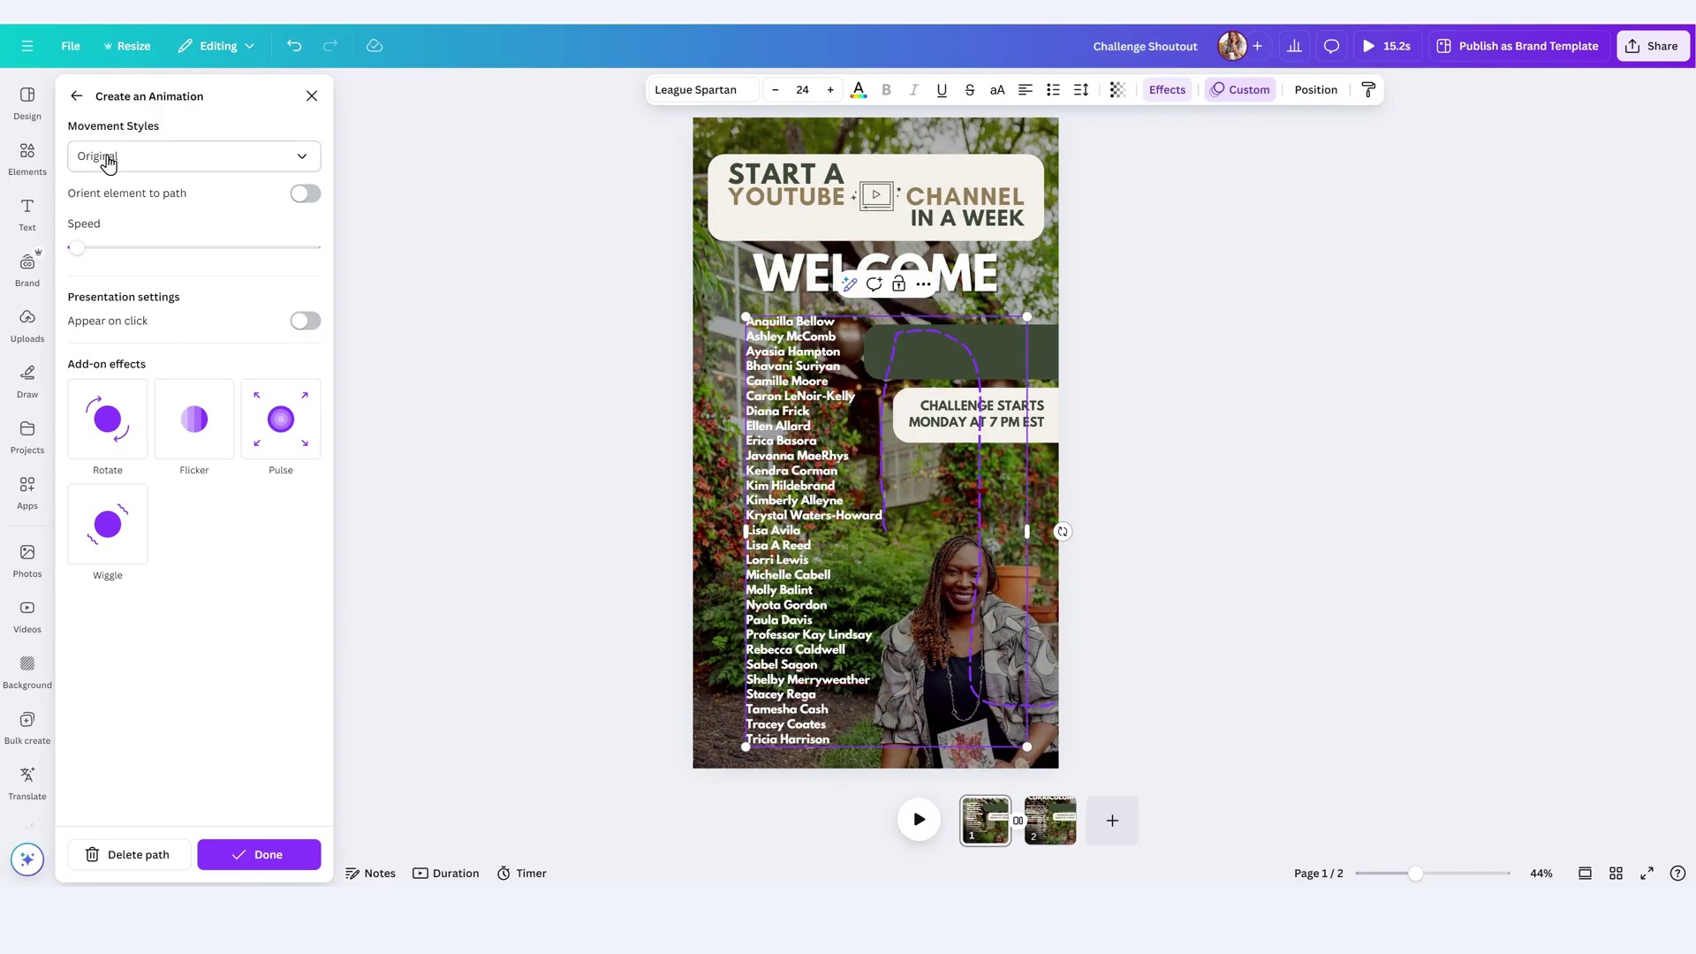
{"action": "left_click", "coordinate": [106, 157]}
Step: Keep the Original movement style, add the Wiggle add-on effect, and finish the animation
{"action": "left_click", "coordinate": [163, 298]}
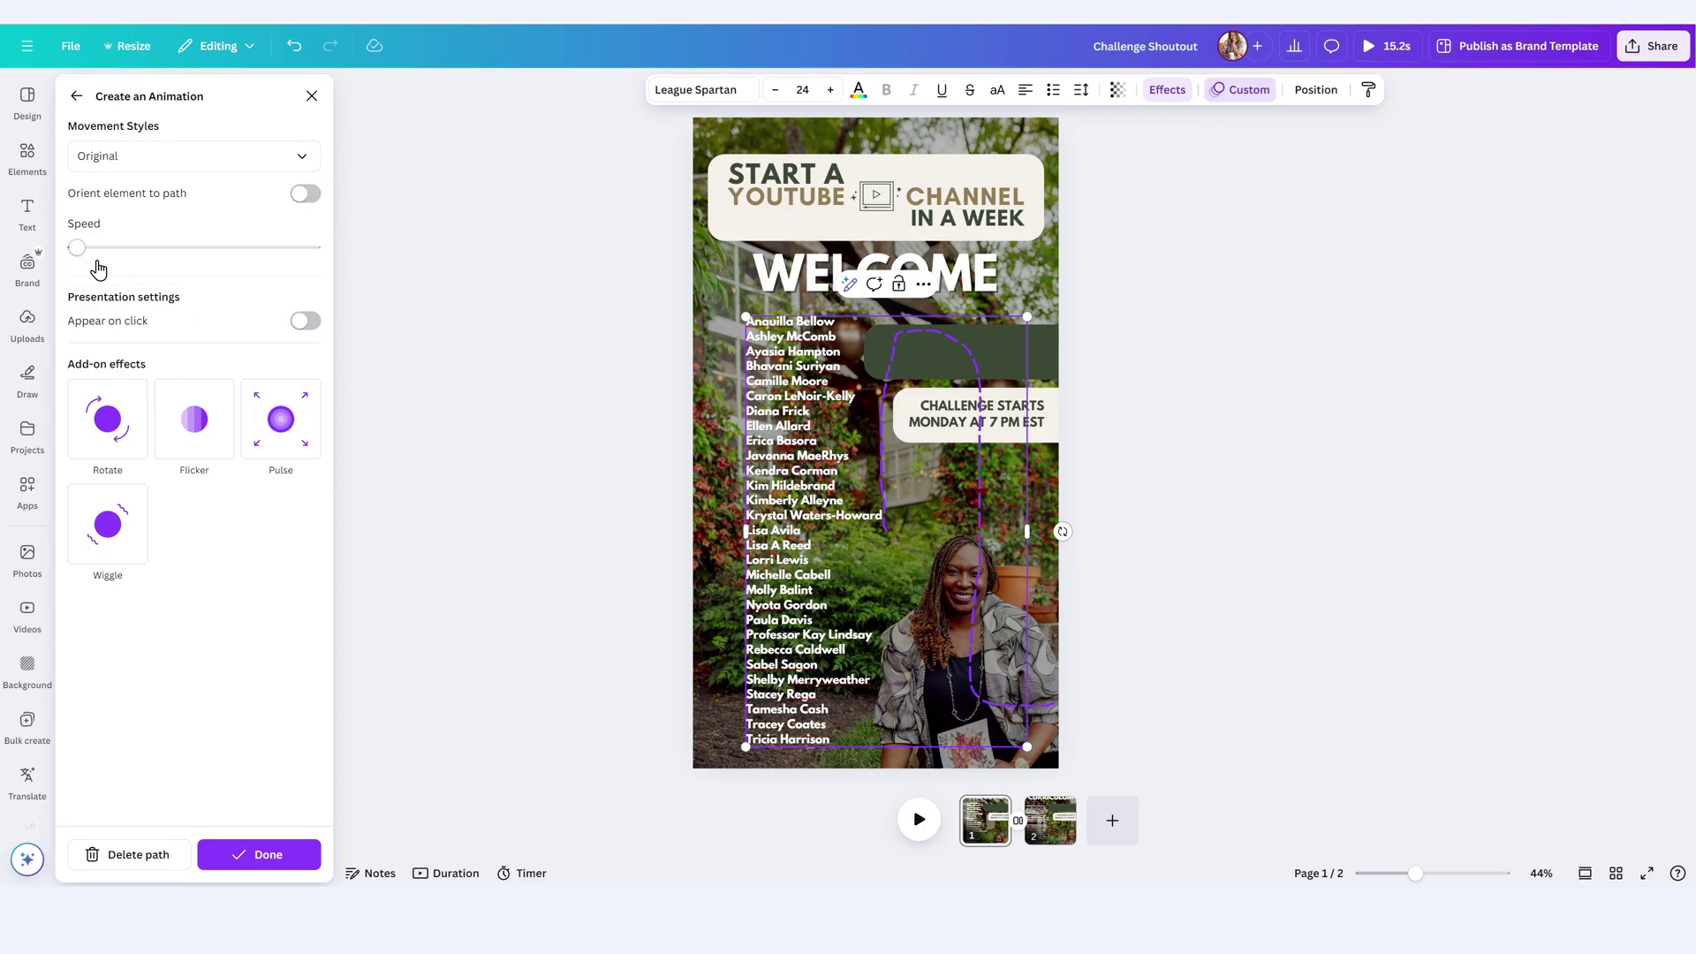
{"action": "left_click", "coordinate": [202, 439]}
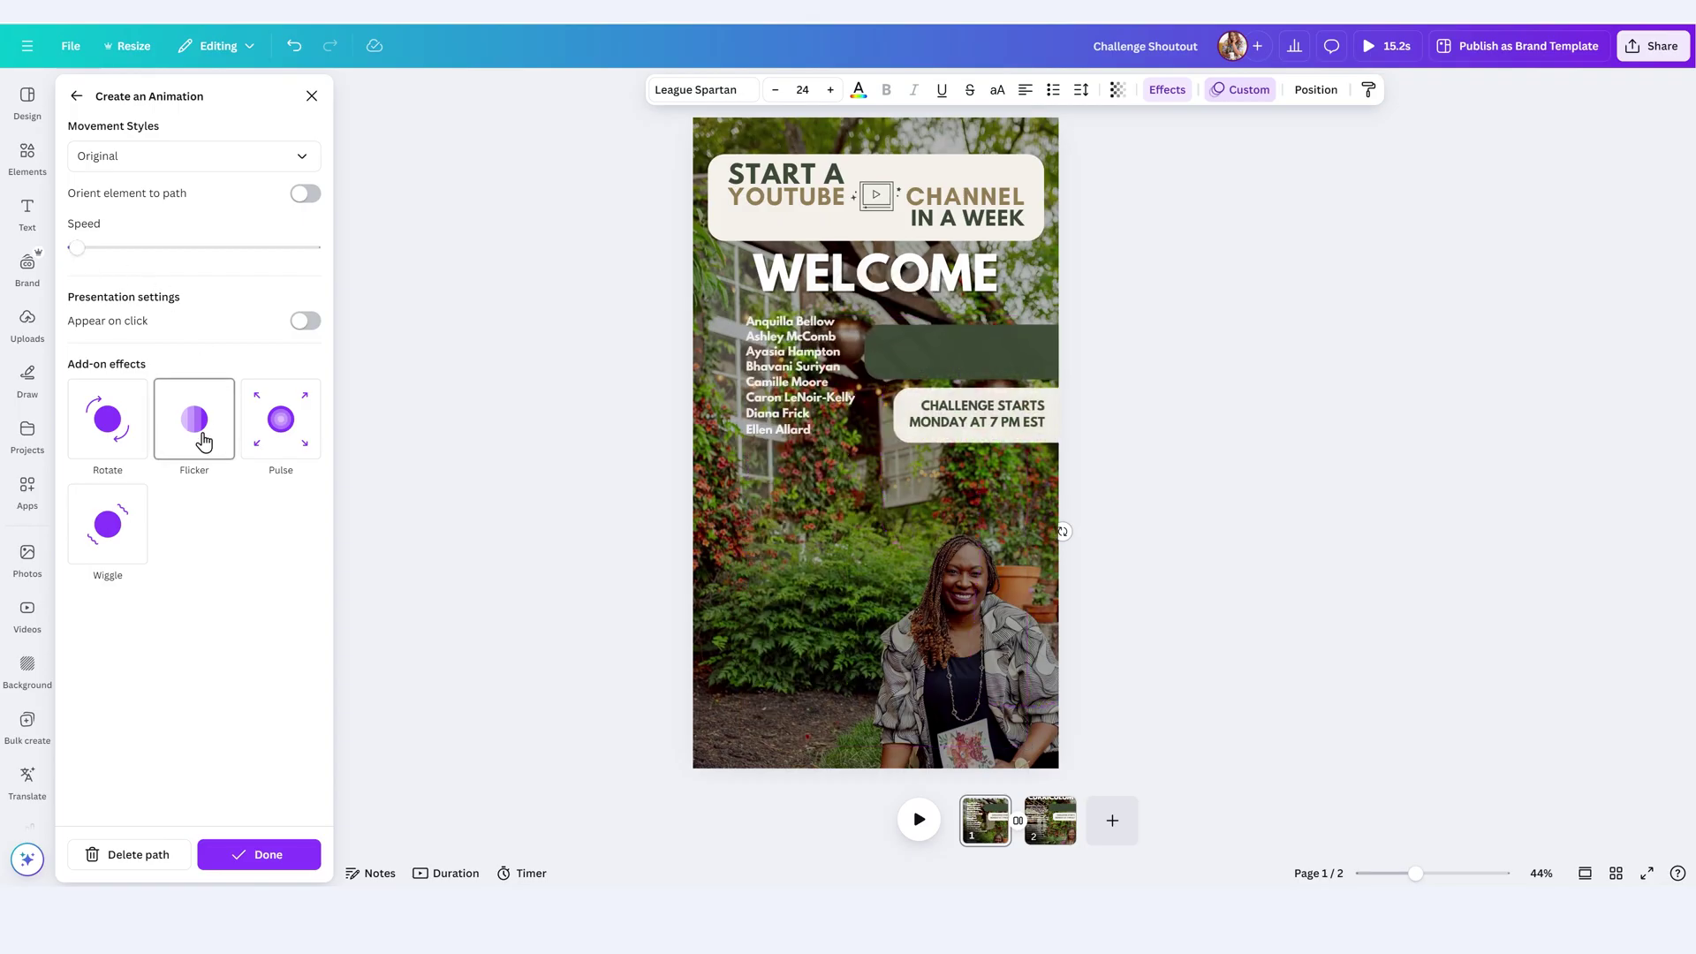
{"action": "left_click", "coordinate": [107, 528]}
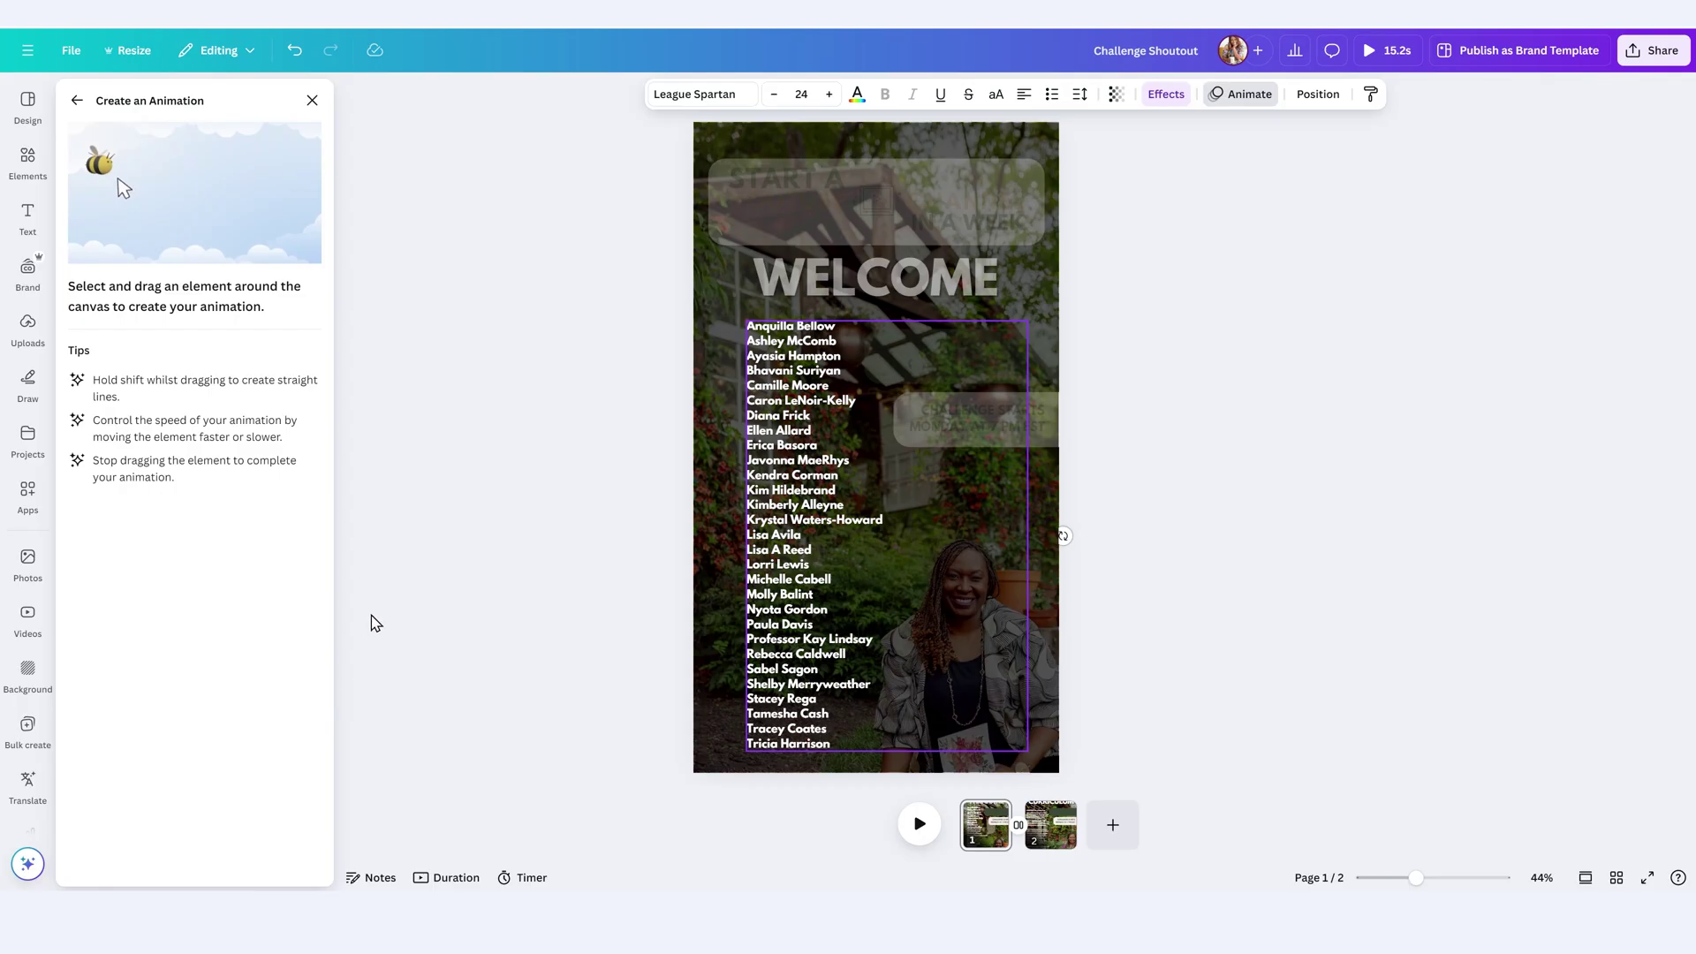
{"action": "left_click", "coordinate": [378, 501]}
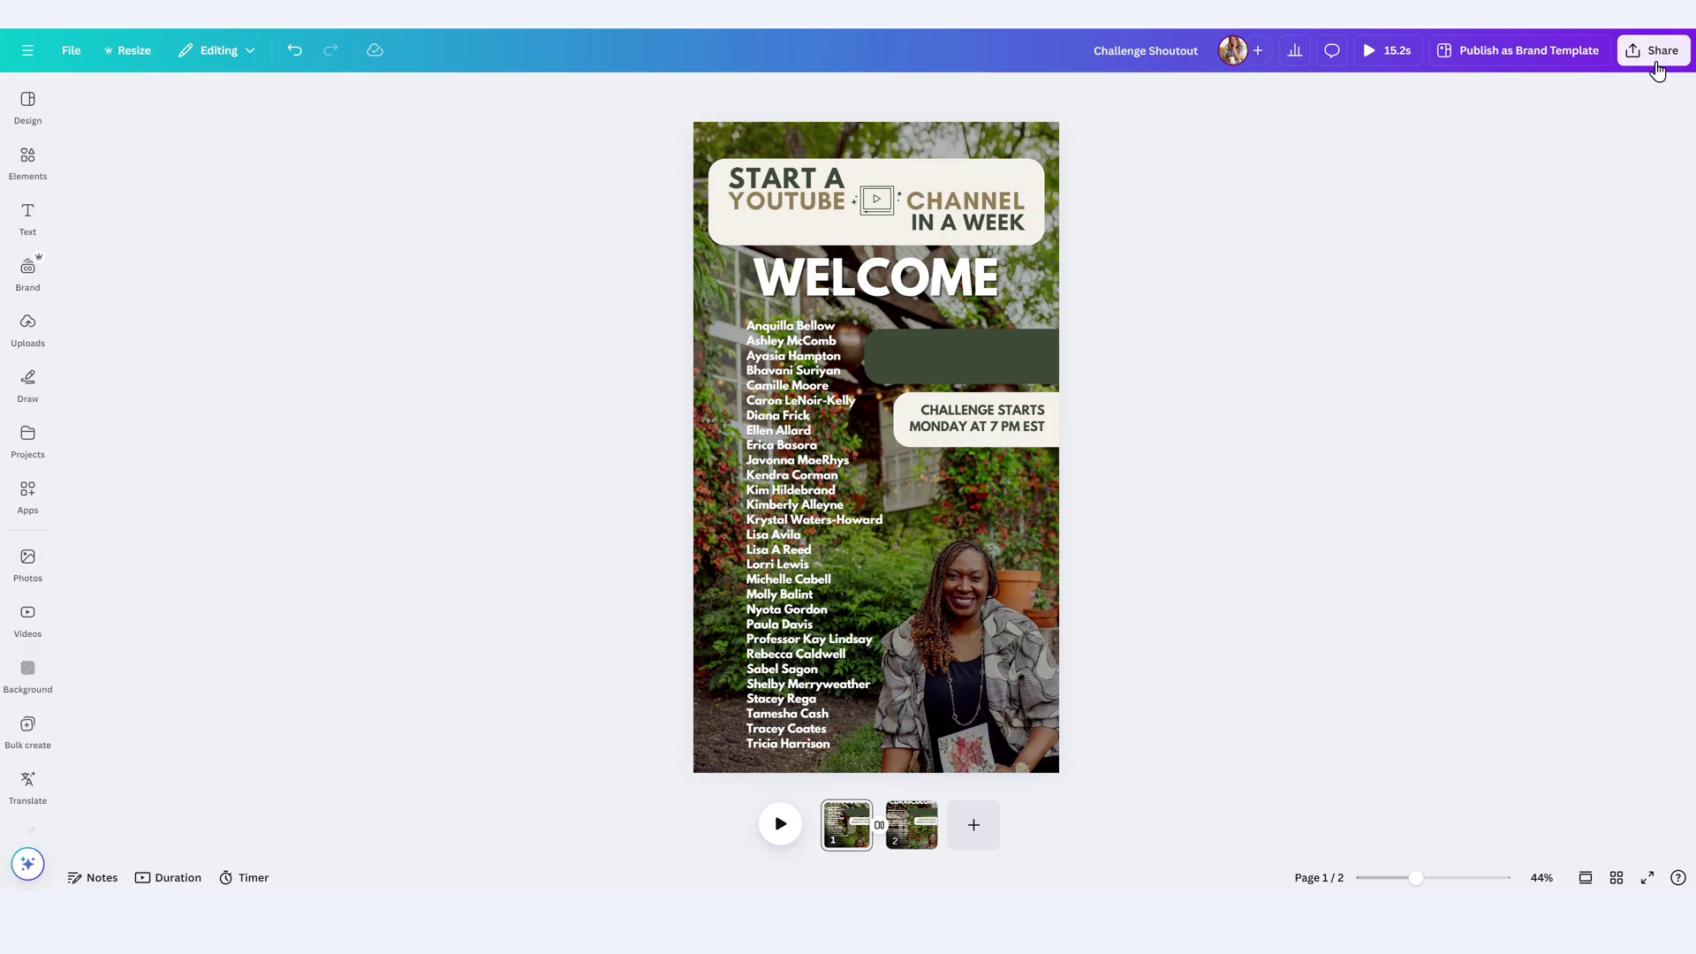
Step: Check the MP4 download options under Share, then switch to the five-page Bootstrap presentation
{"action": "left_click", "coordinate": [1654, 50]}
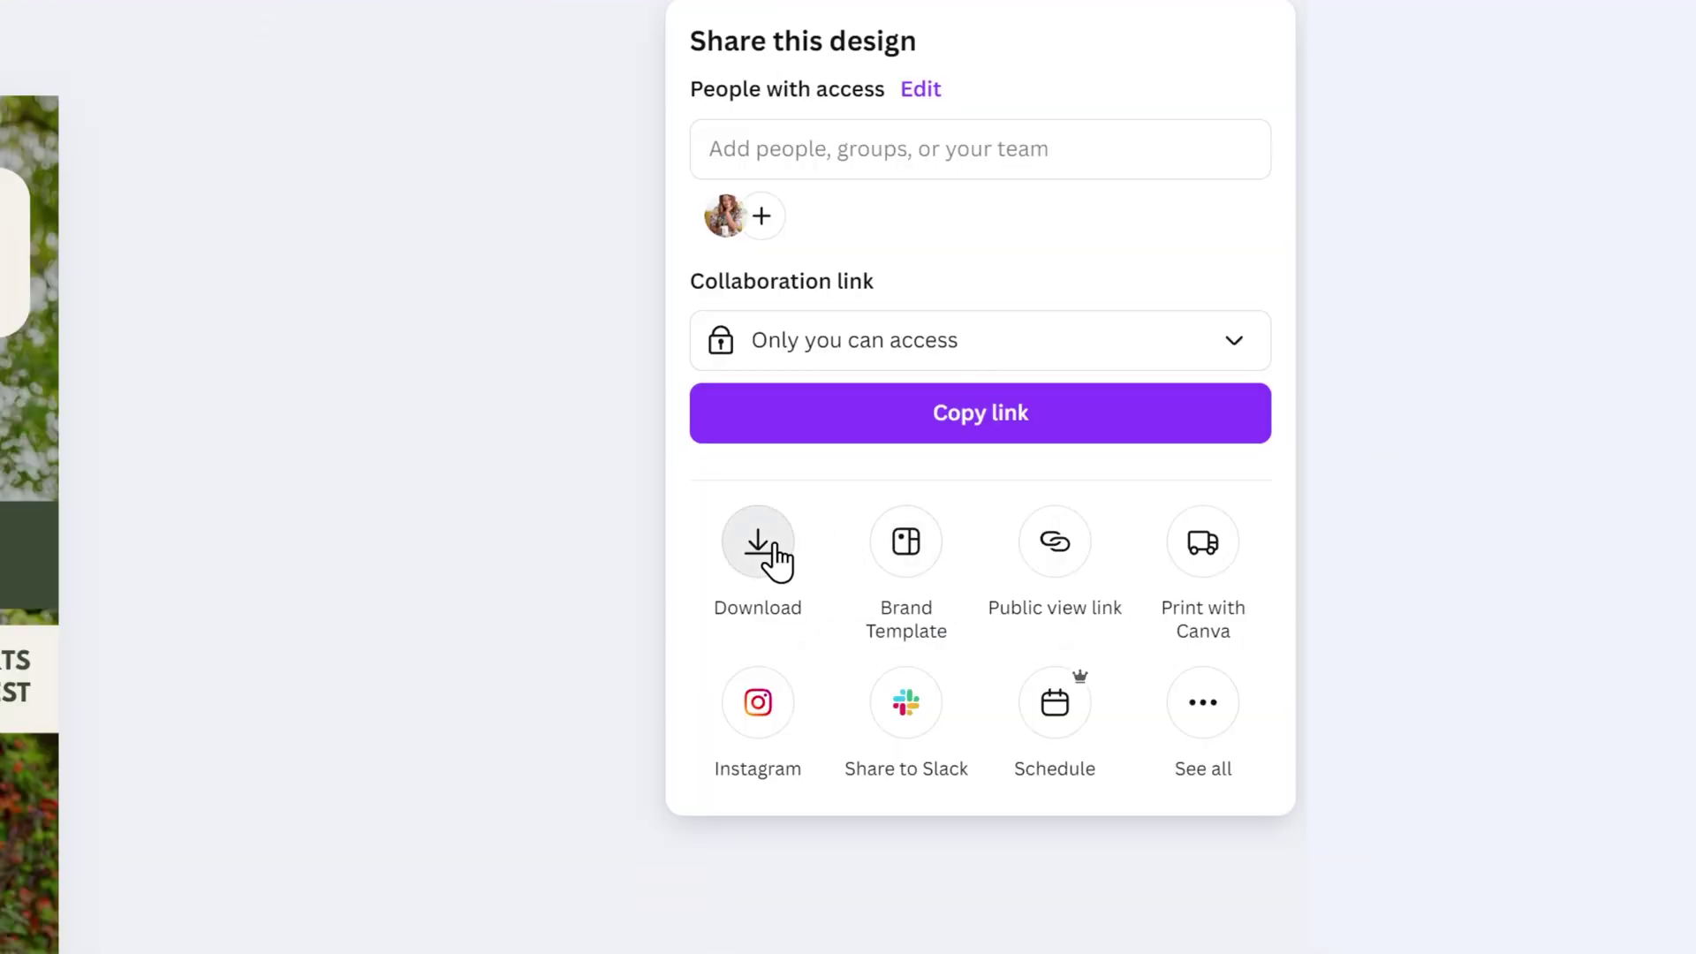
{"action": "left_click", "coordinate": [1415, 349]}
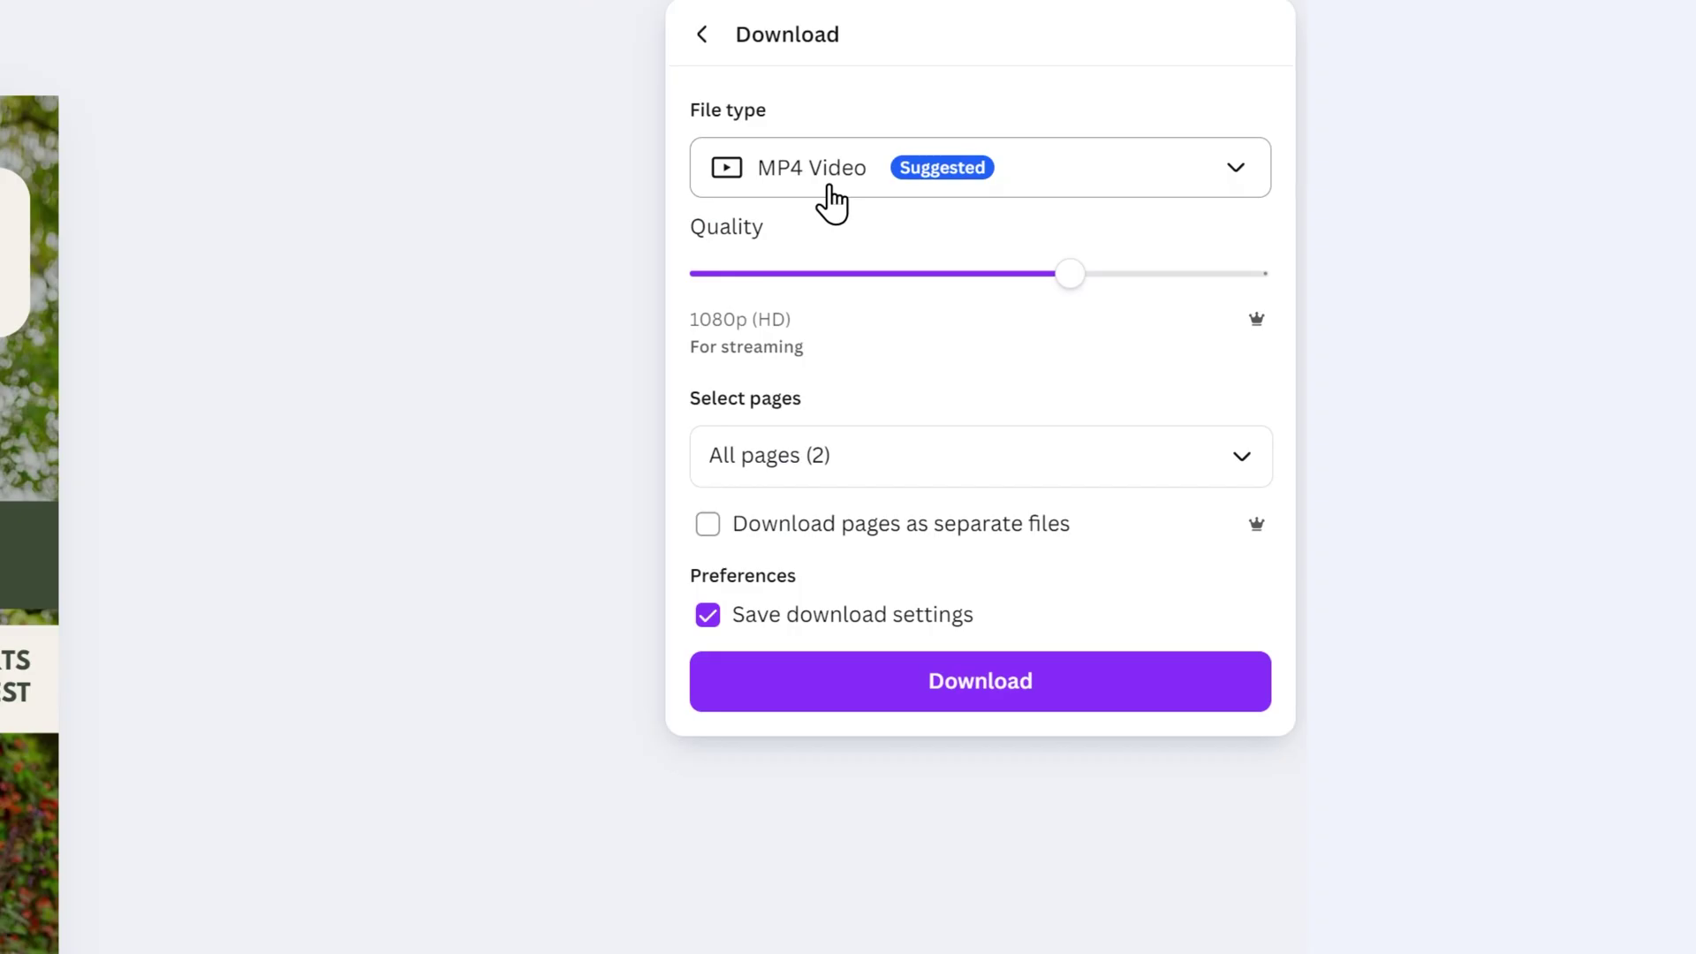
{"action": "left_click", "coordinate": [542, 394]}
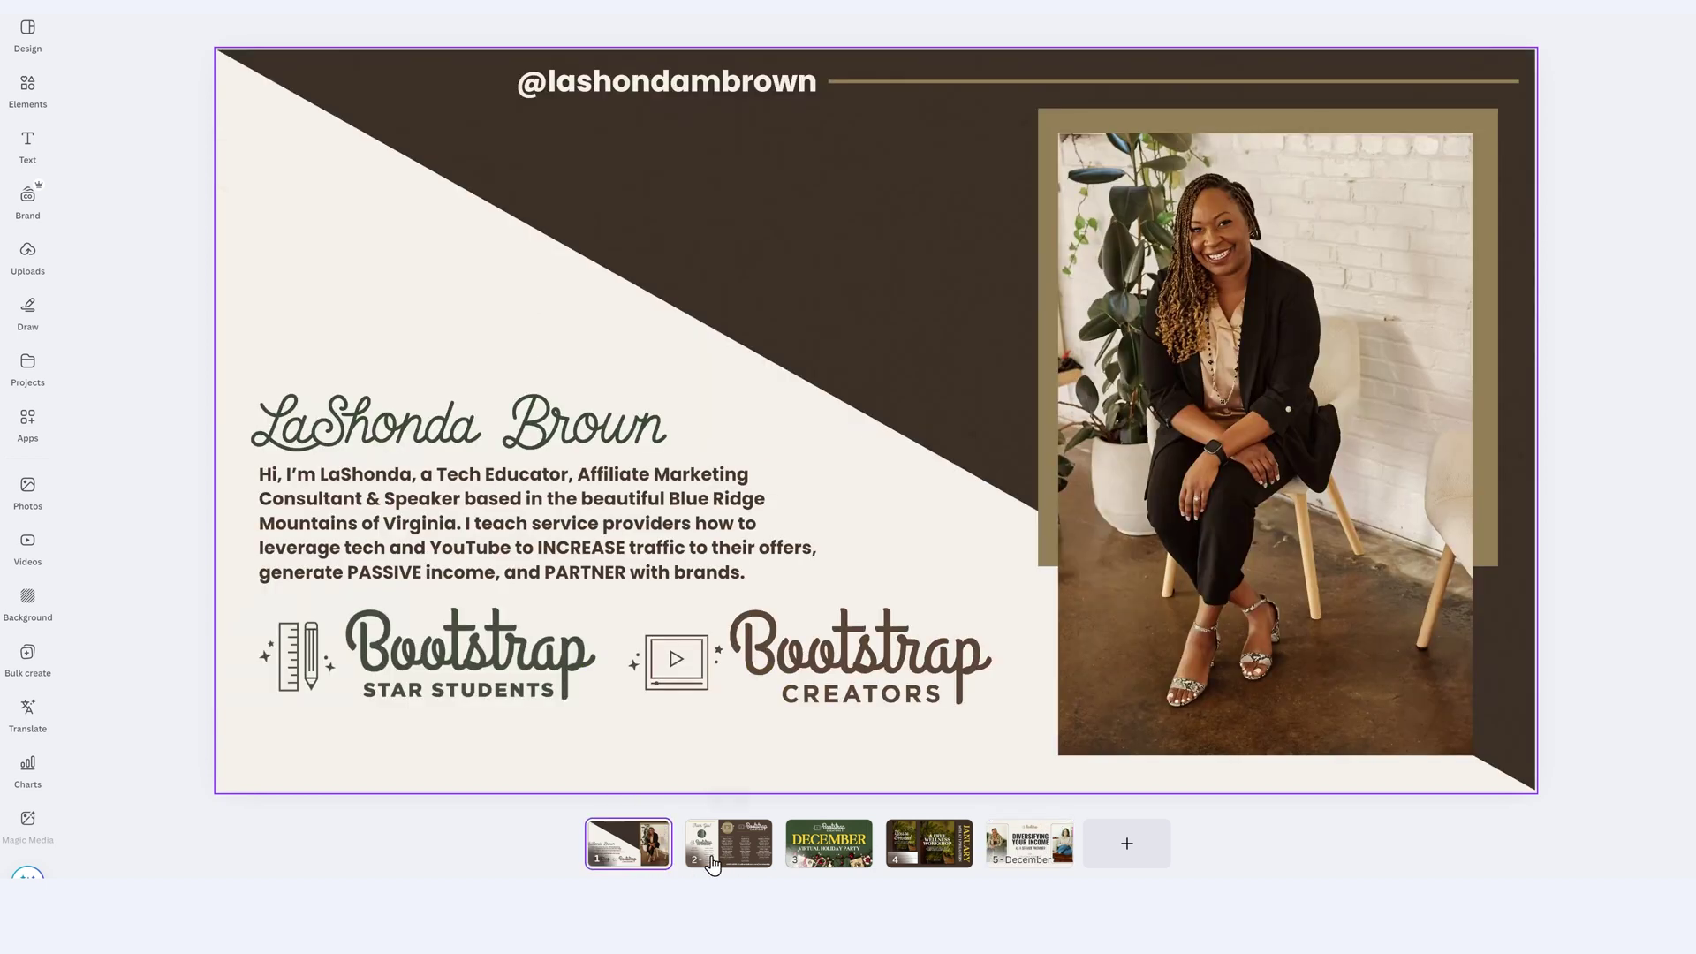
Step: Show slide 2 and bring up the transition choices between slides 1 and 2
{"action": "left_click", "coordinate": [726, 858]}
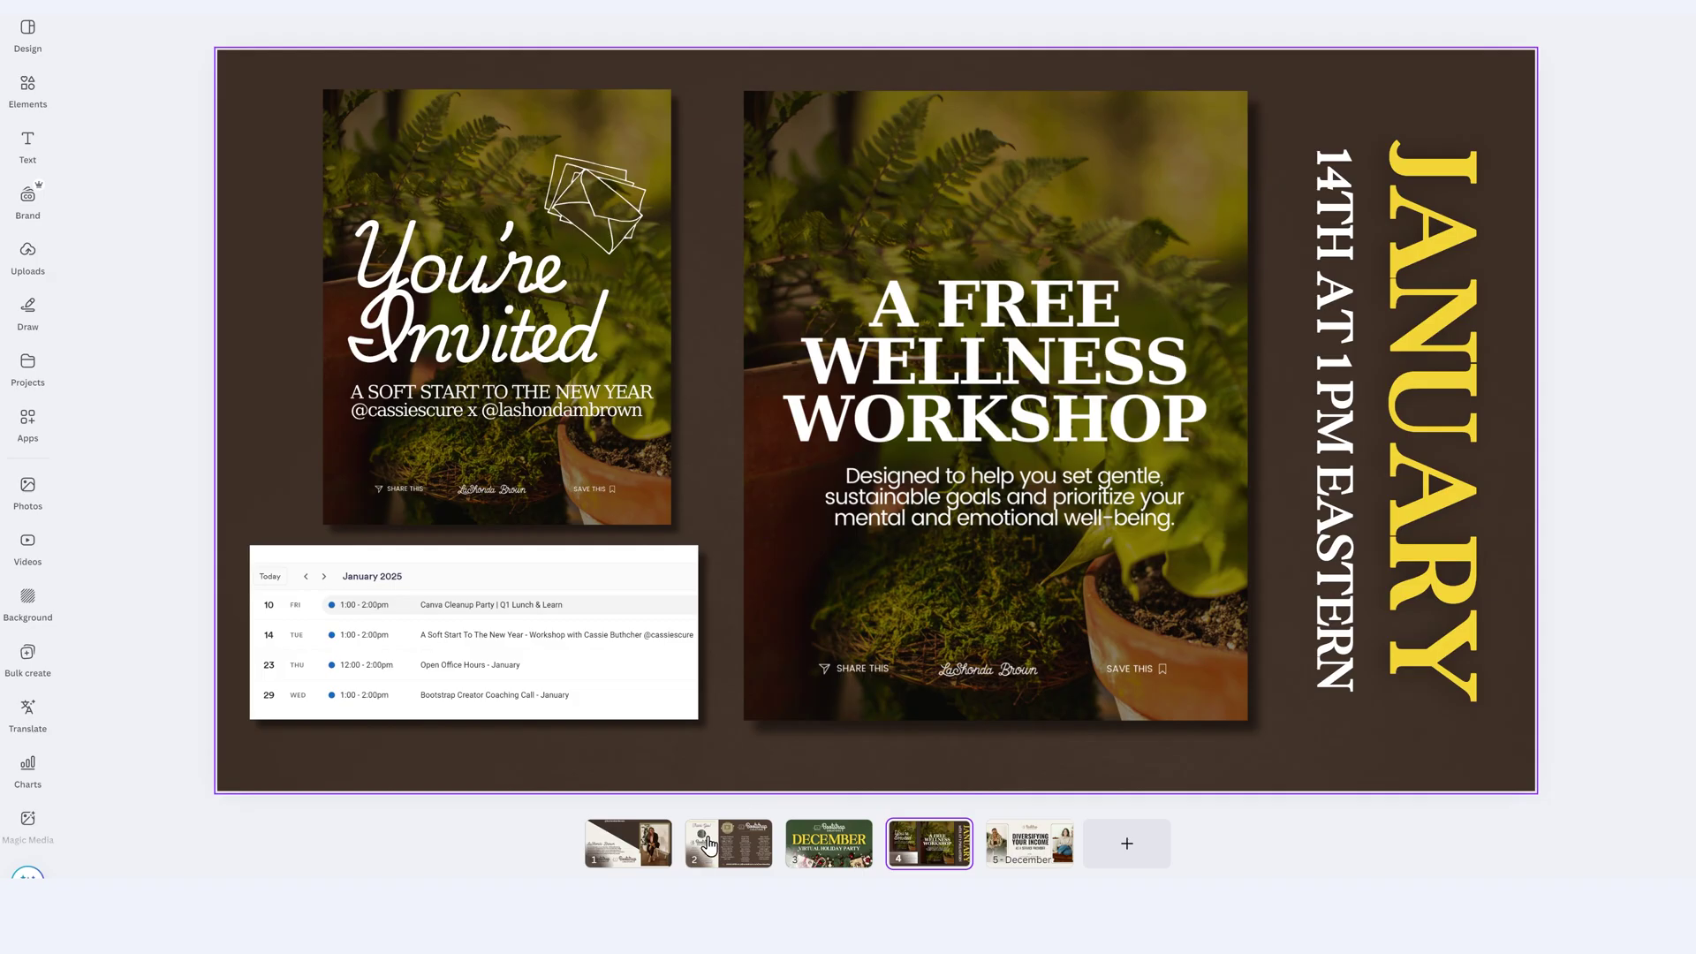
{"action": "mouse_move", "coordinate": [684, 837]}
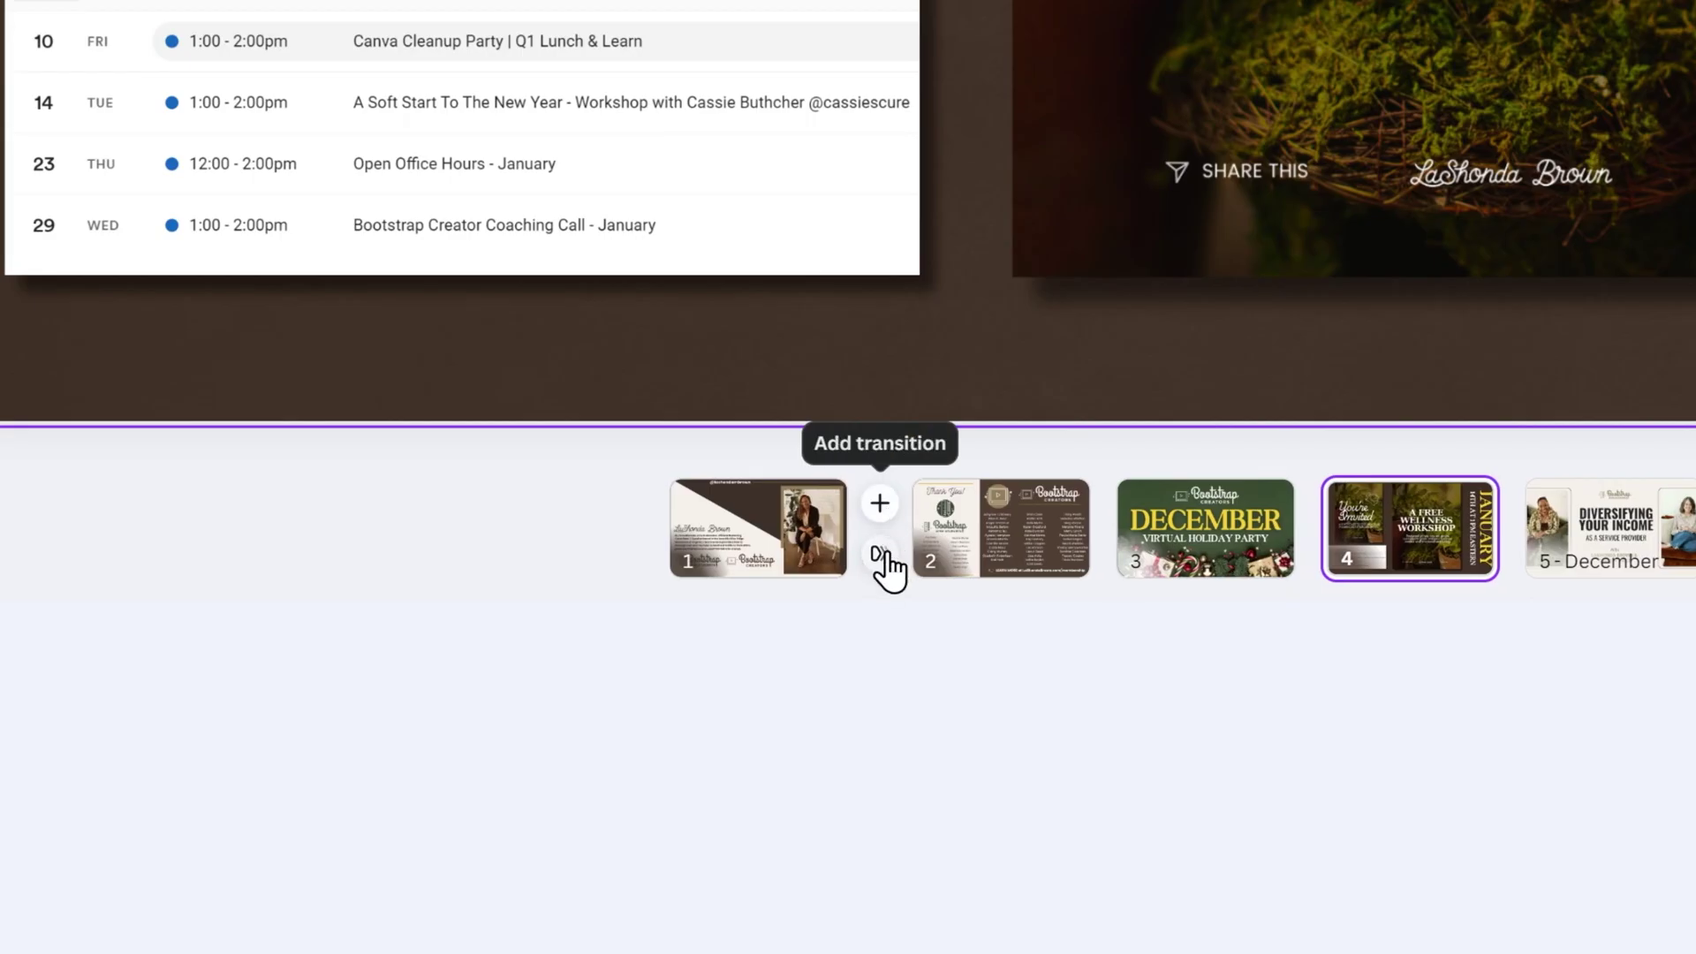
{"action": "left_click", "coordinate": [881, 555]}
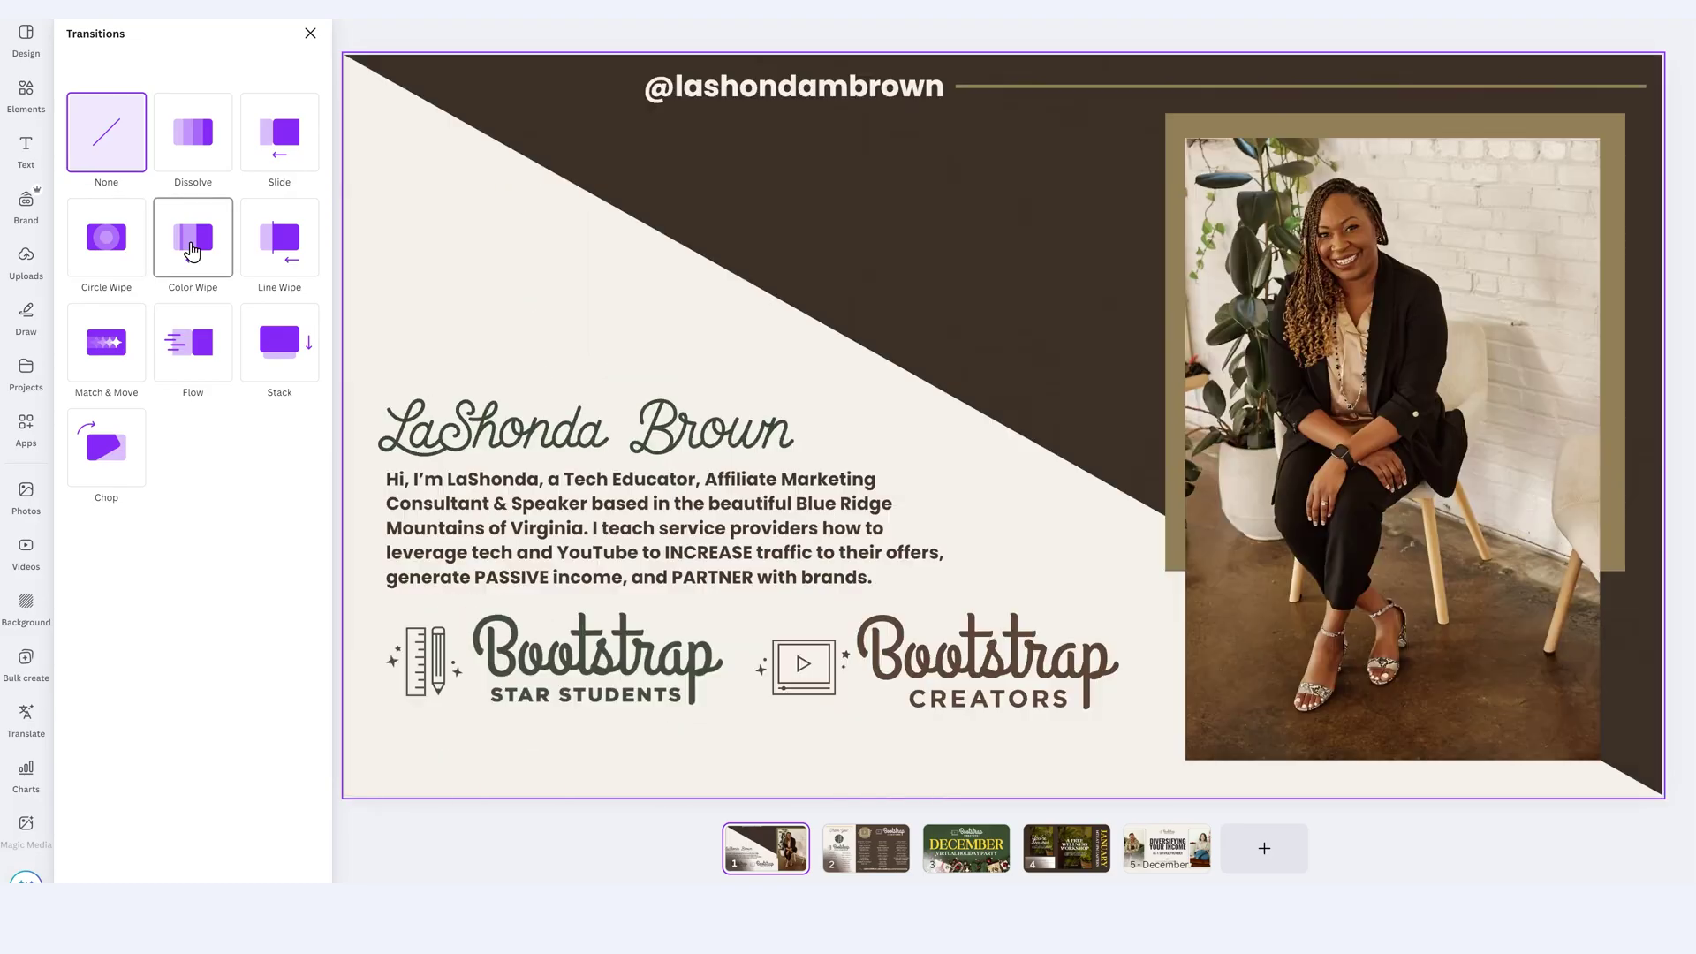
Step: Apply a 1-second leftward Color Wipe transition between all pages of the presentation
{"action": "left_click", "coordinate": [192, 252]}
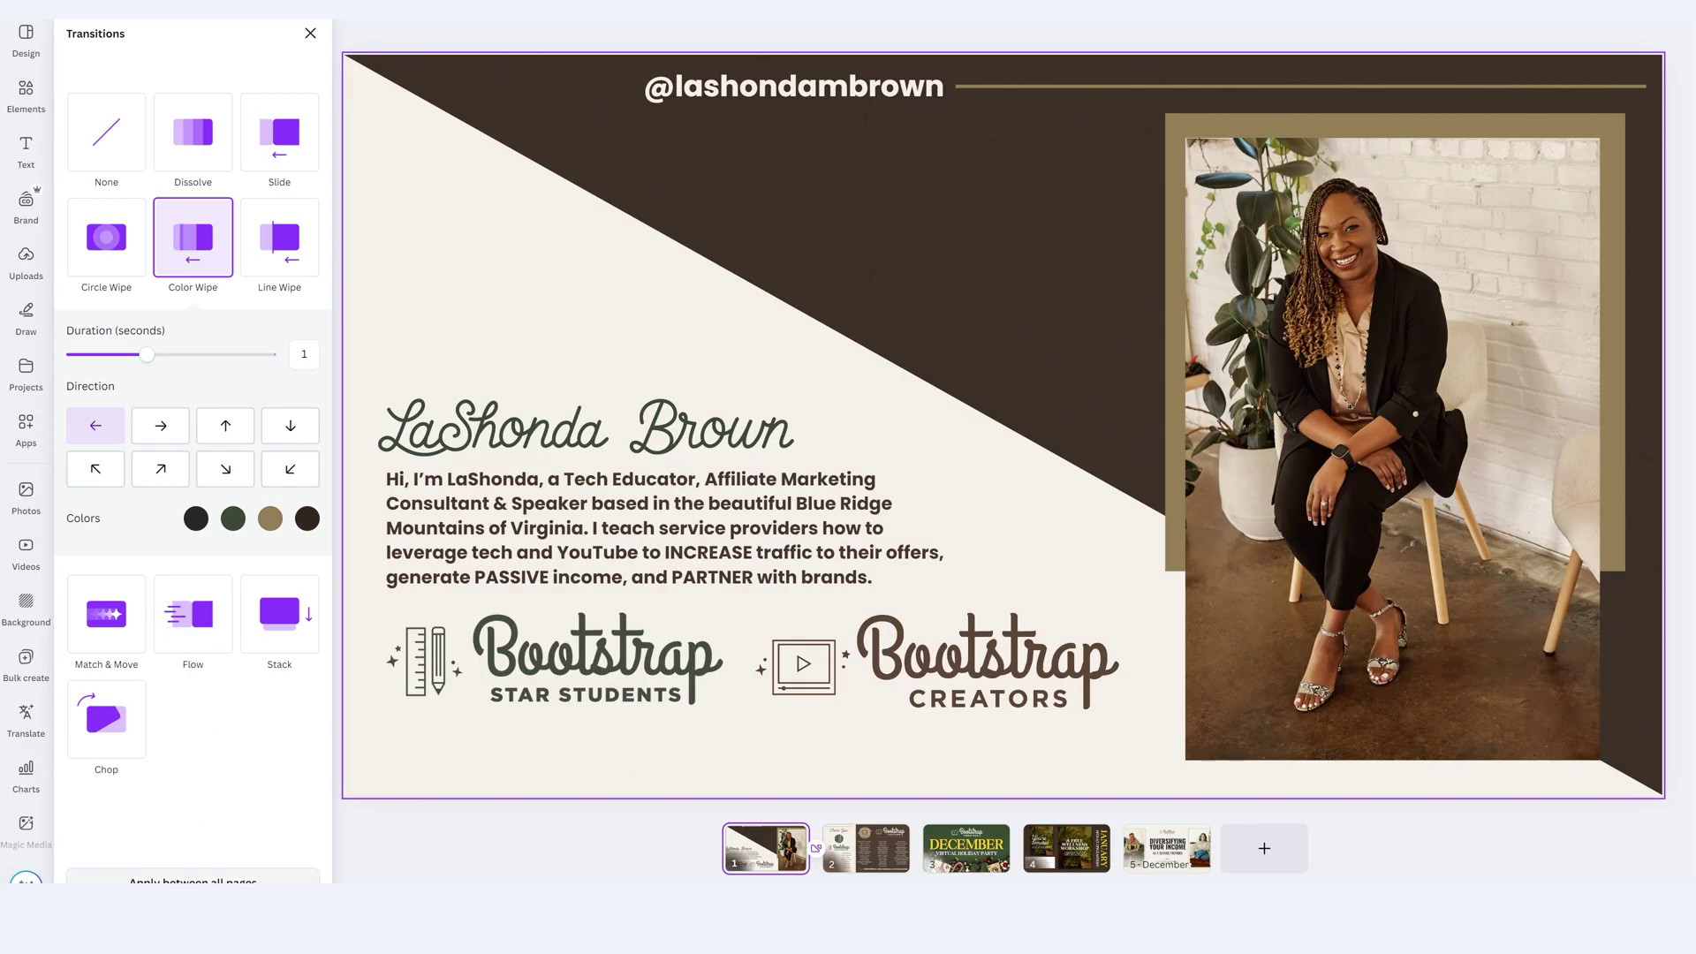
{"action": "left_click", "coordinate": [193, 879]}
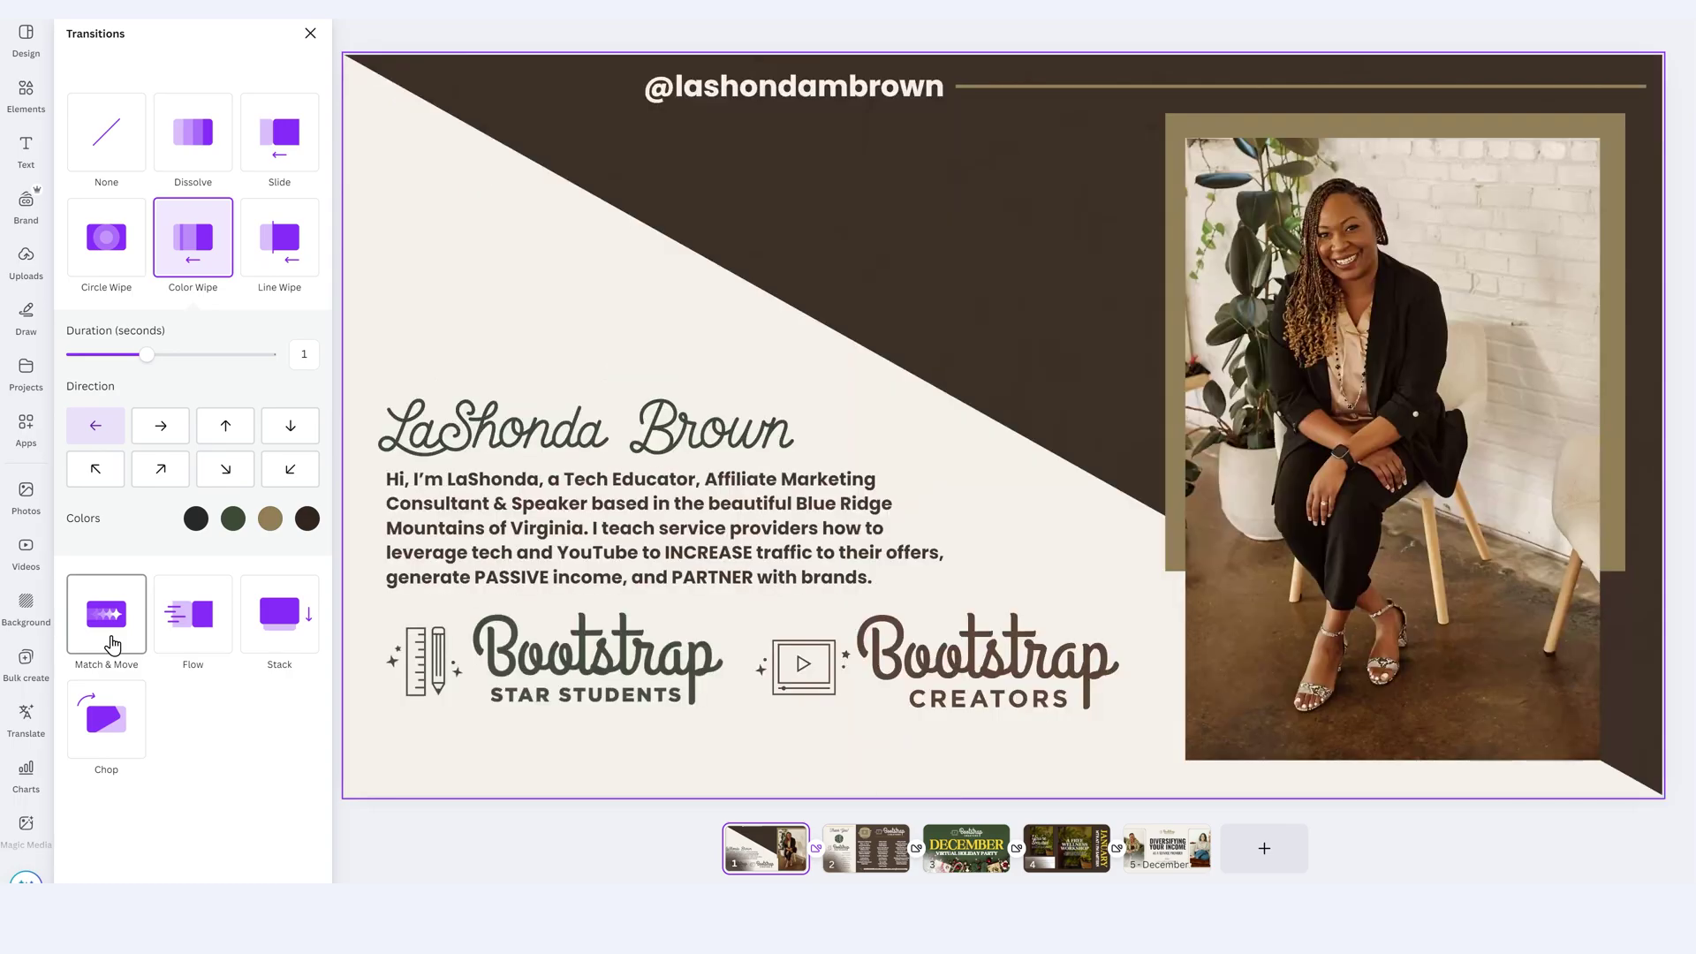
{"action": "left_click", "coordinate": [460, 30]}
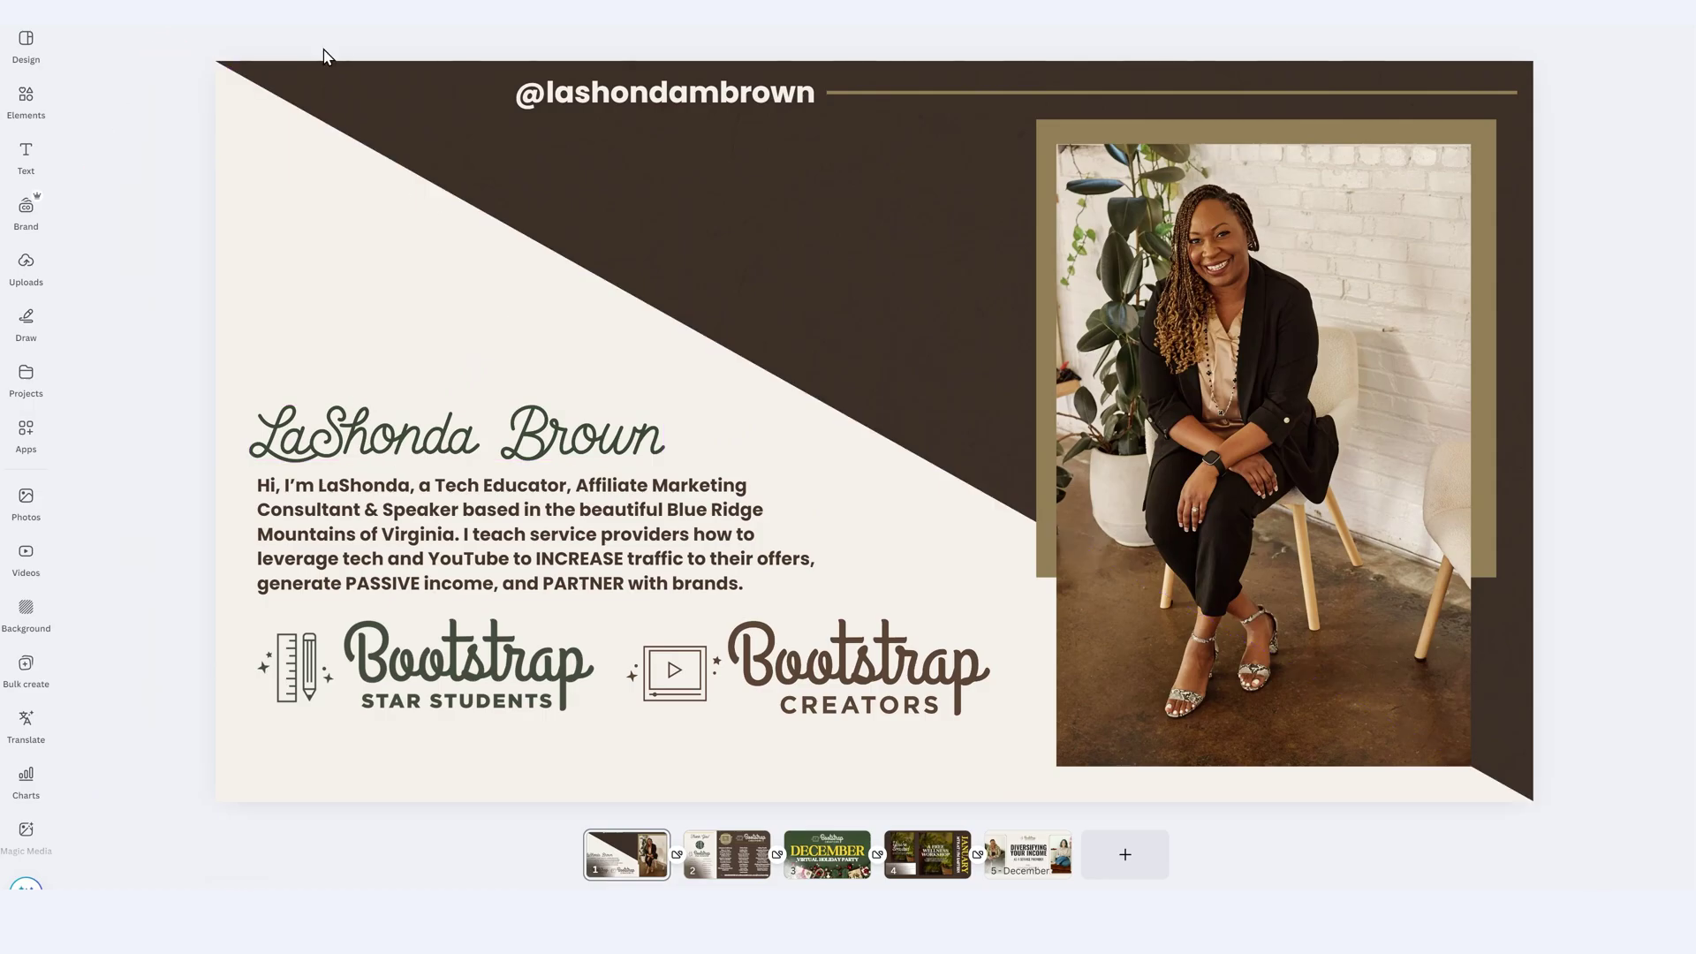
Step: Select the slide 1 photo and start Magic Animate for the whole page
{"action": "left_click", "coordinate": [369, 157]}
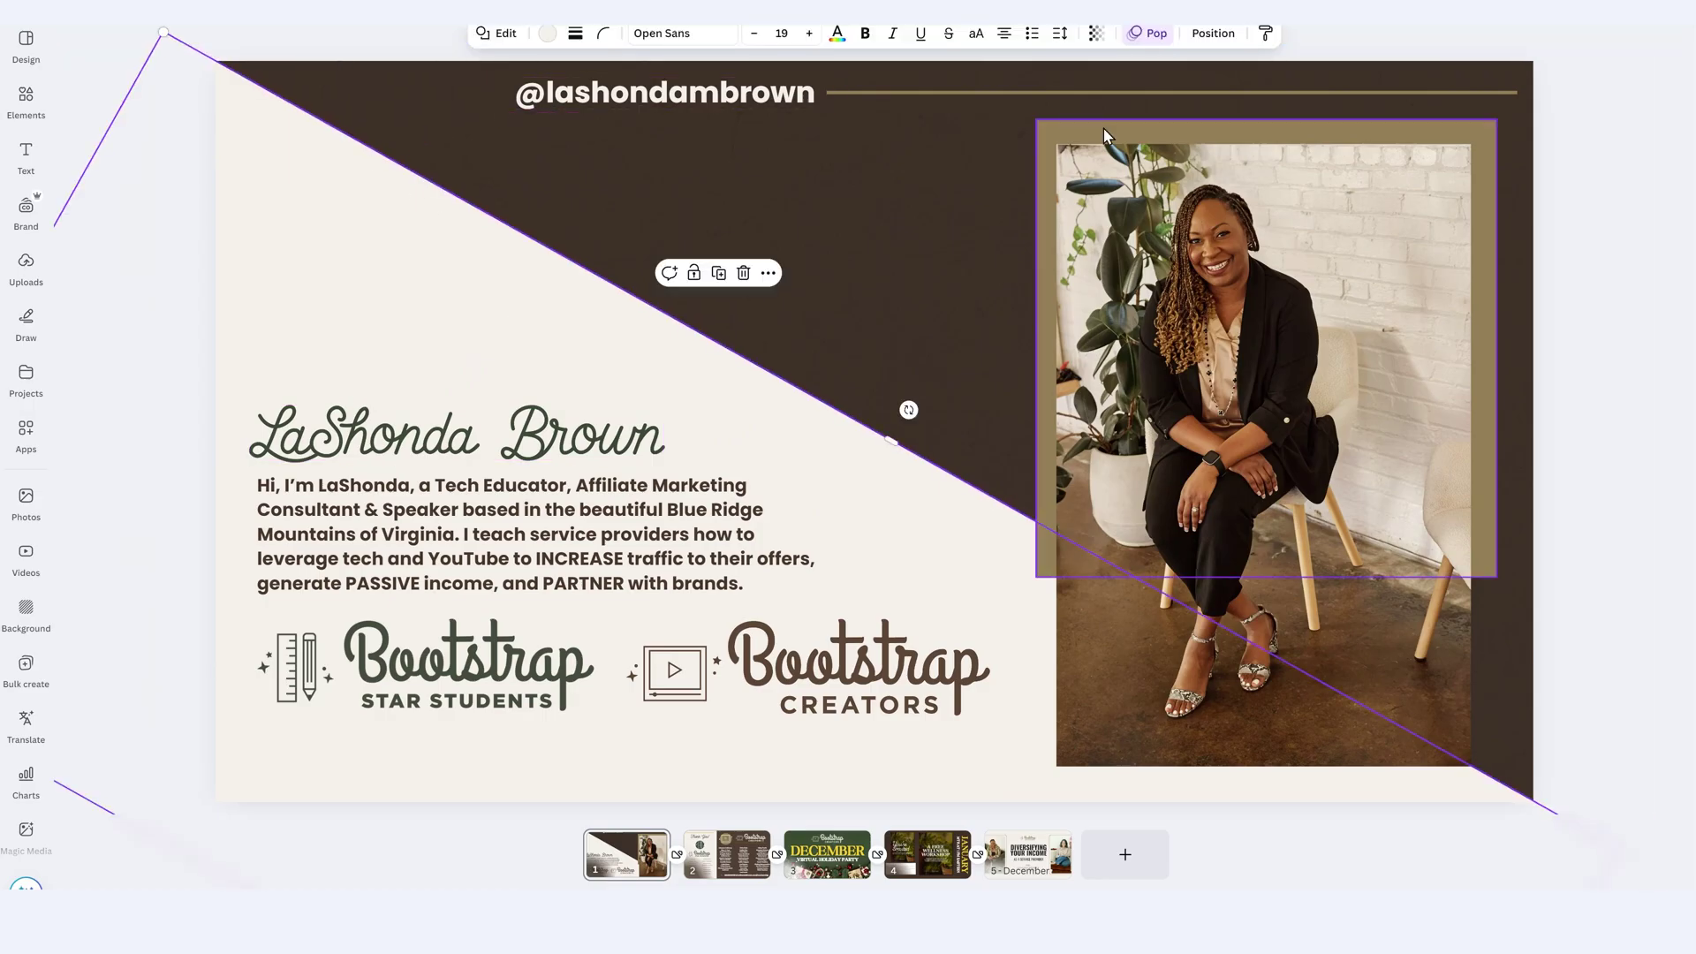
{"action": "left_click", "coordinate": [1338, 84]}
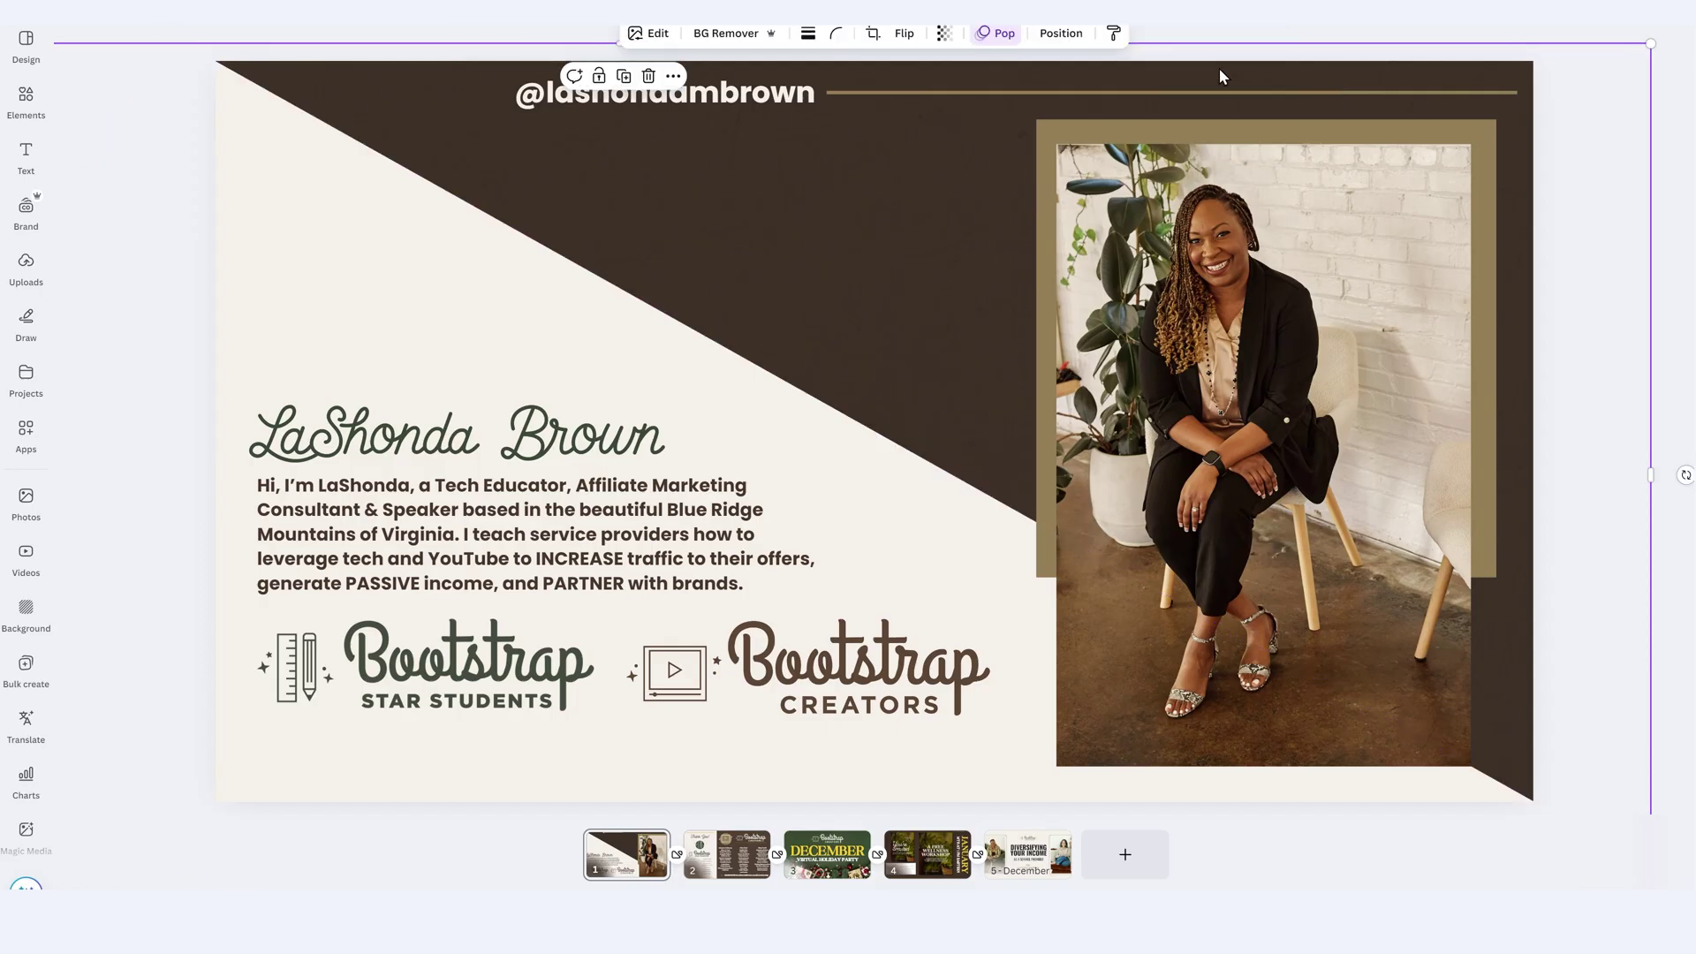
{"action": "left_click", "coordinate": [1006, 34]}
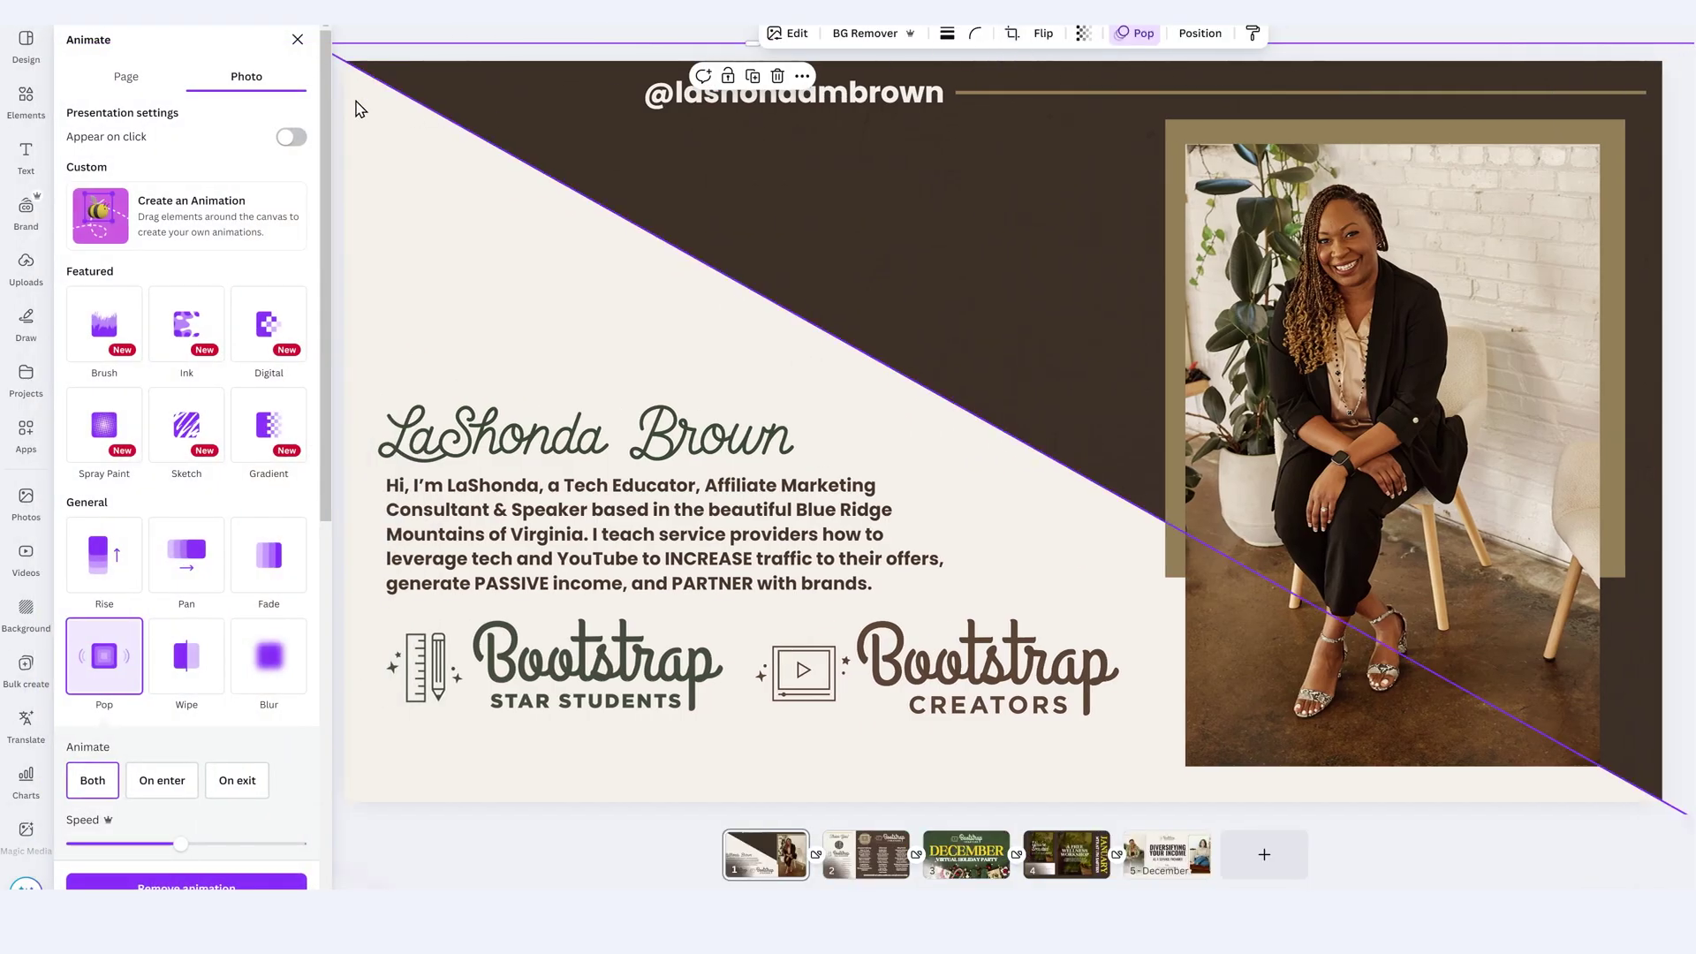
{"action": "left_click", "coordinate": [125, 76]}
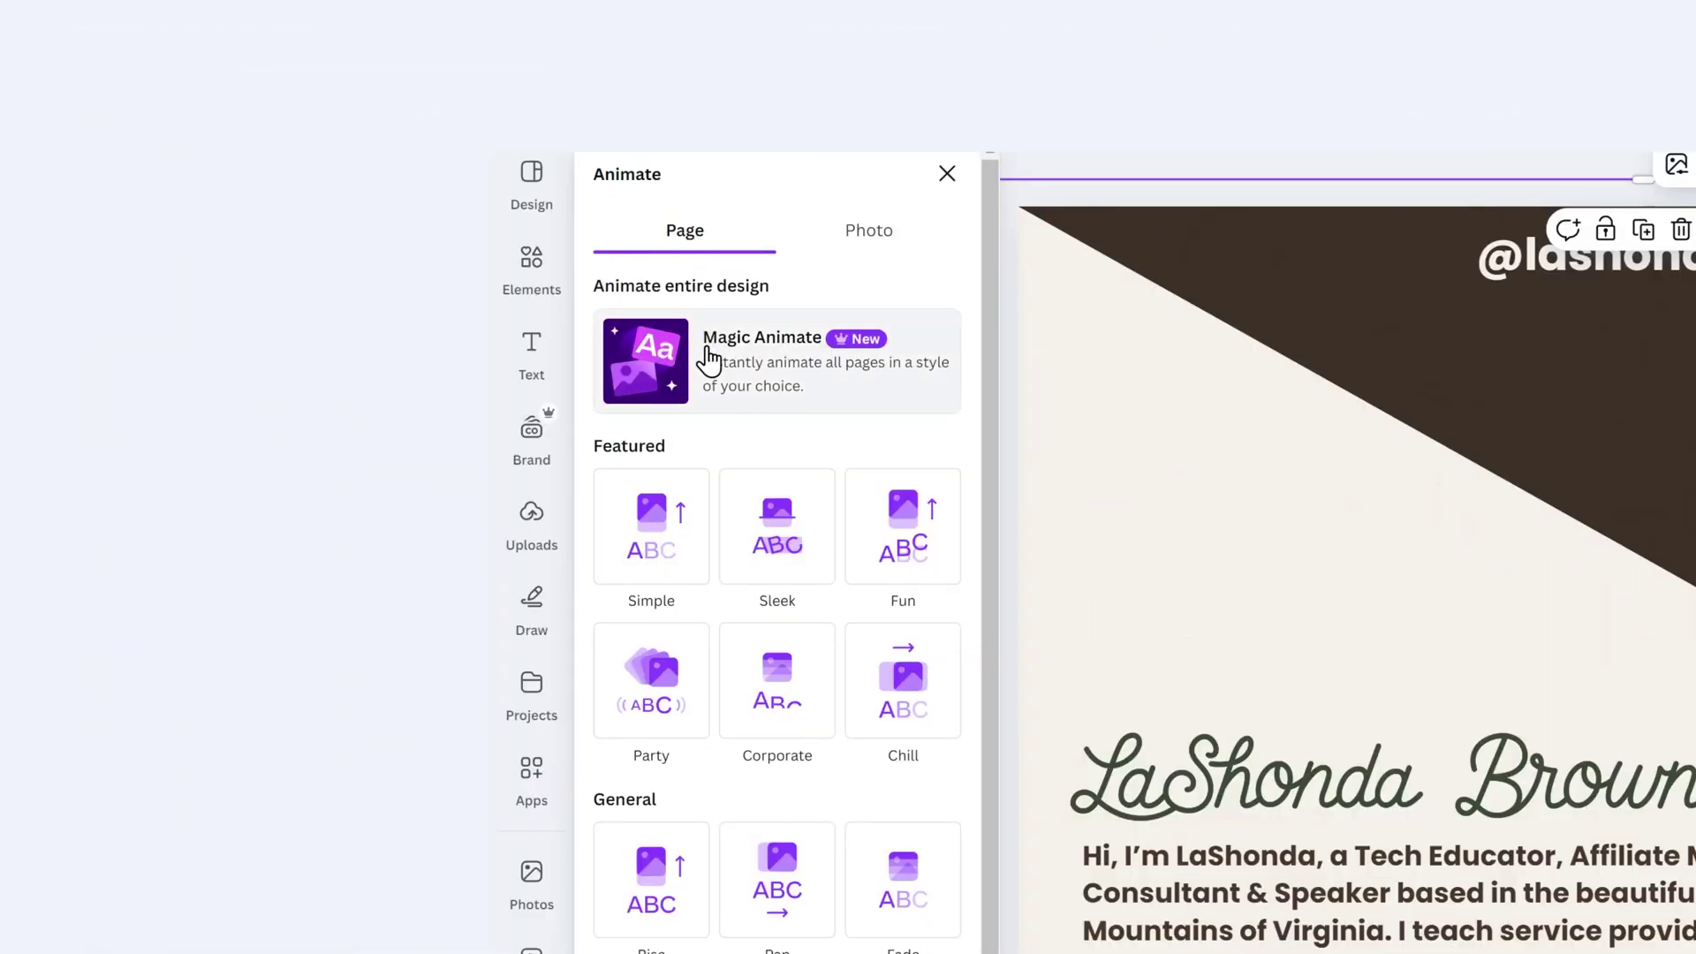
{"action": "left_click", "coordinate": [709, 360]}
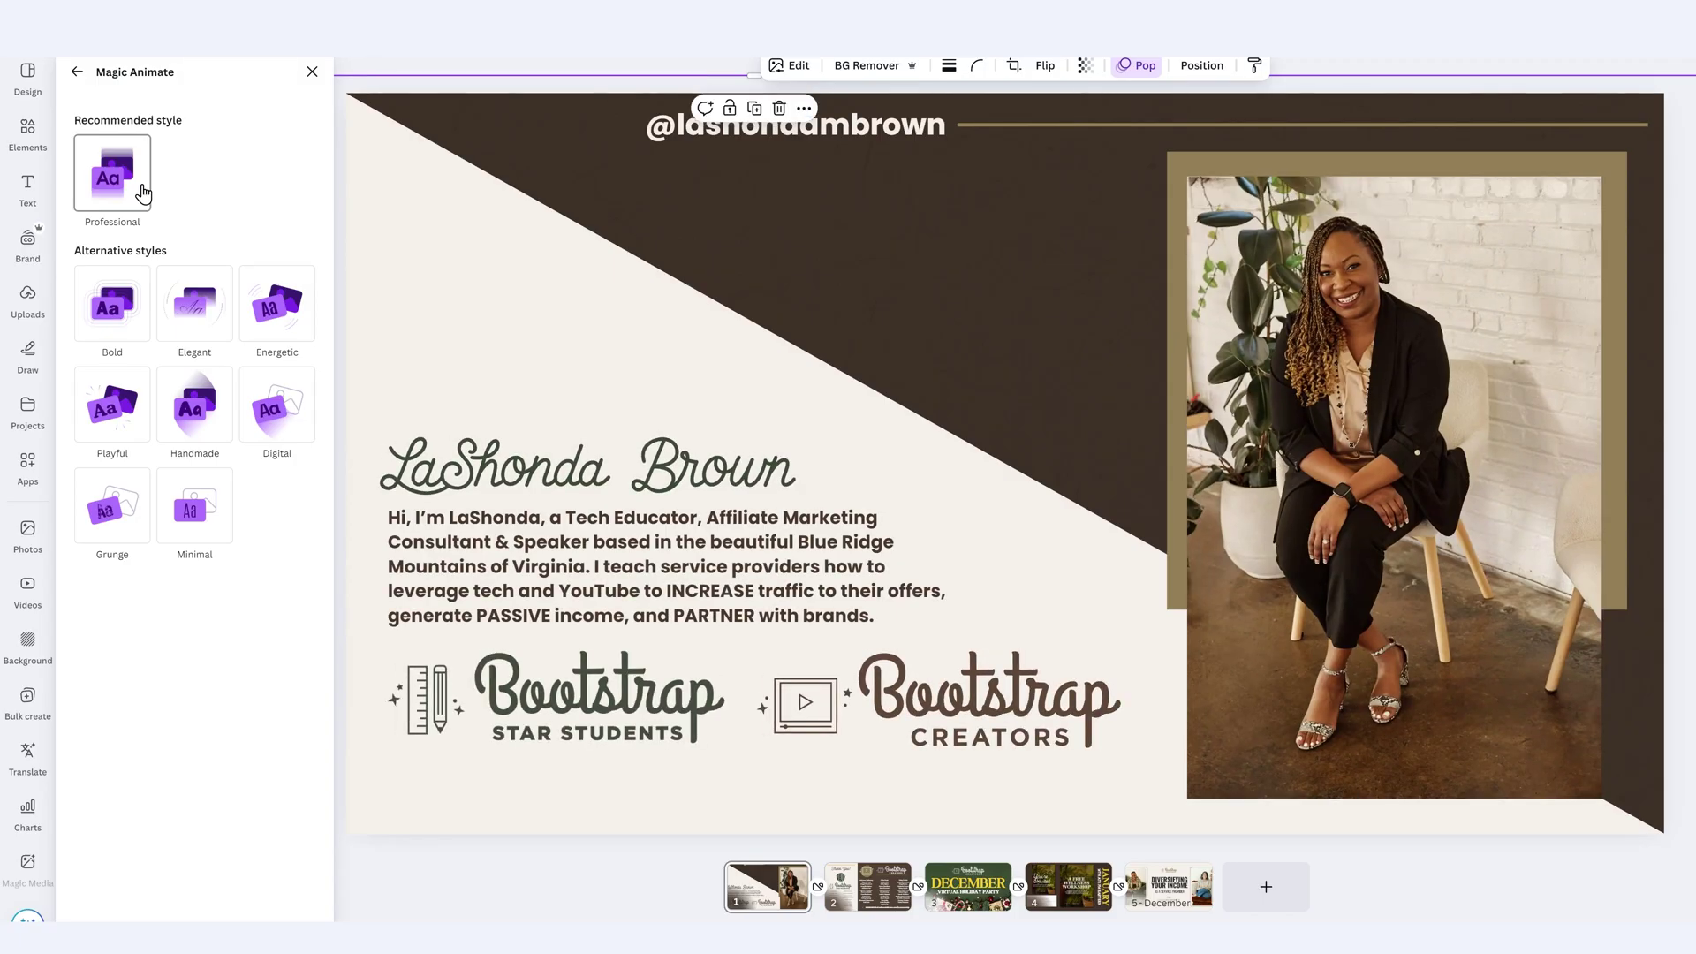
Step: Preview the Bold, Elegant, Energetic, Playful and Handmade styles, then apply Digital
{"action": "left_click", "coordinate": [132, 306]}
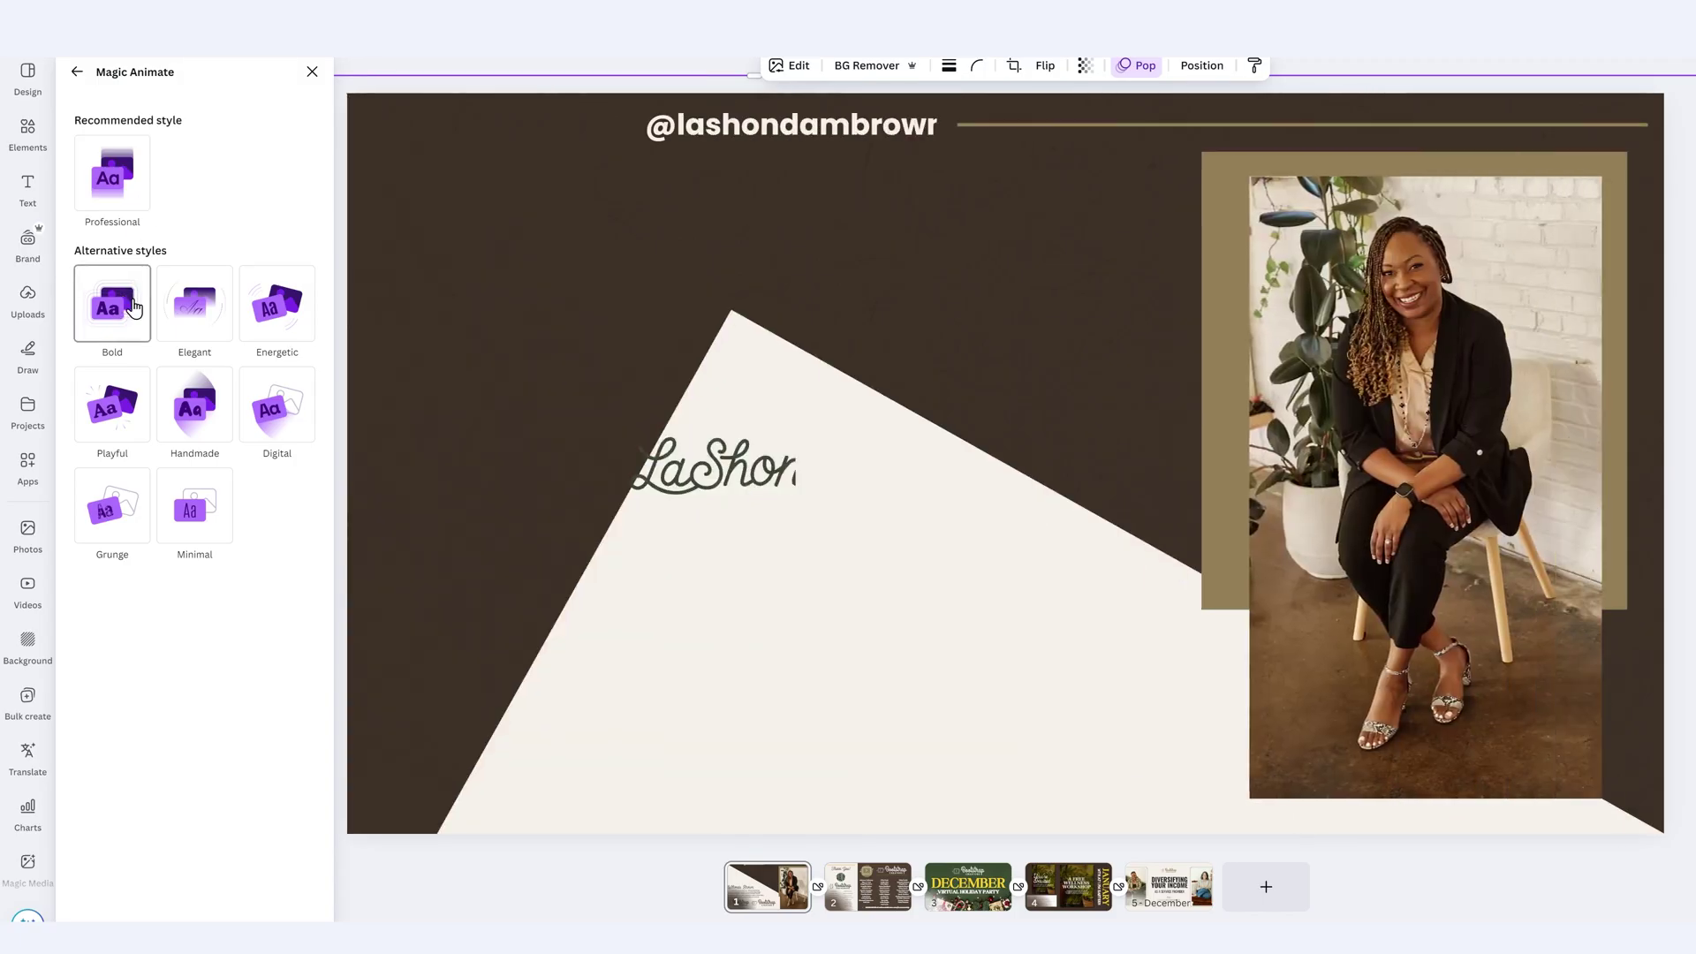
{"action": "left_click", "coordinate": [196, 307]}
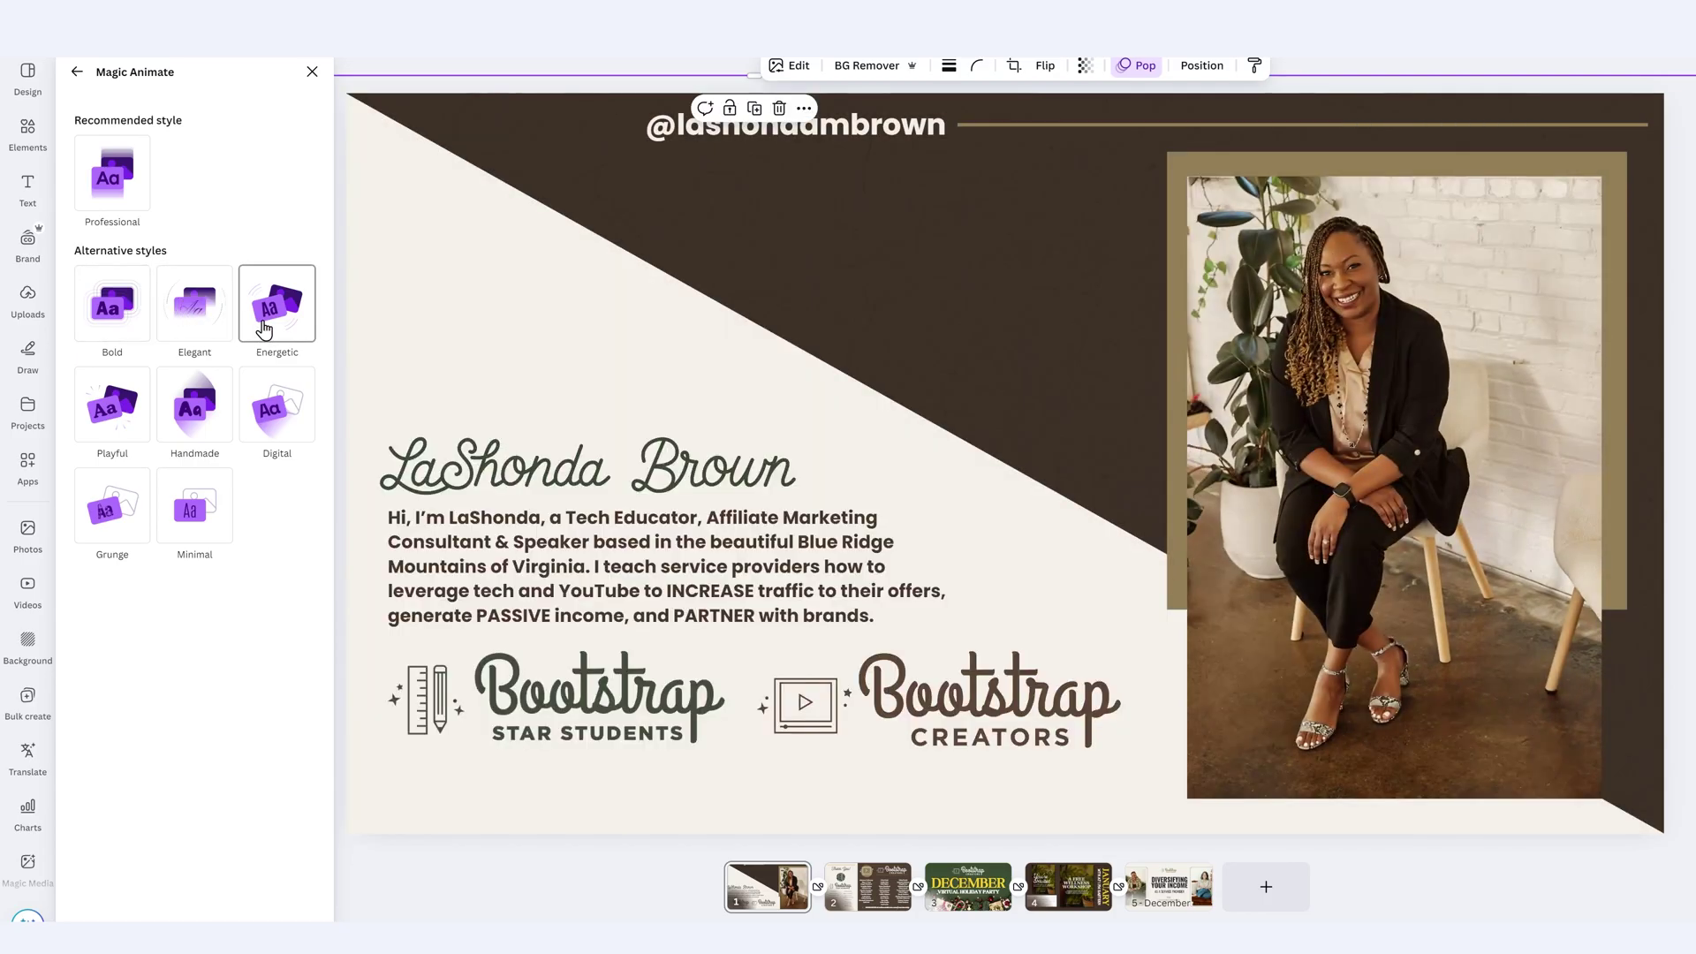
{"action": "left_click", "coordinate": [263, 327]}
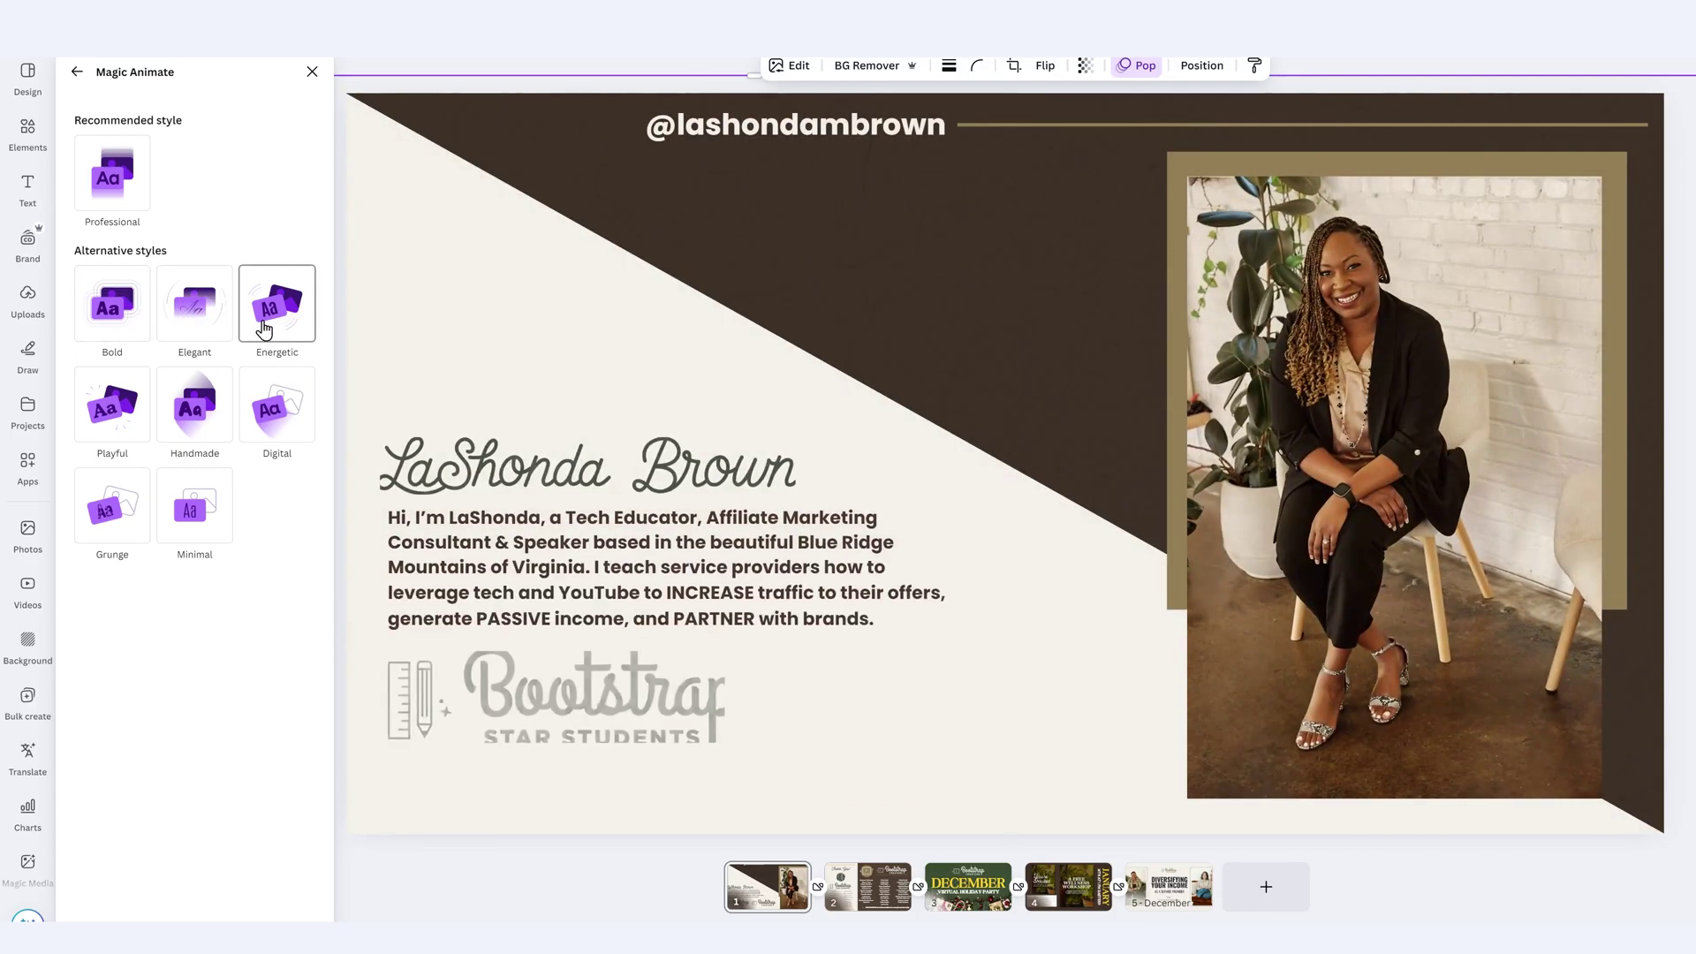
{"action": "left_click", "coordinate": [113, 400]}
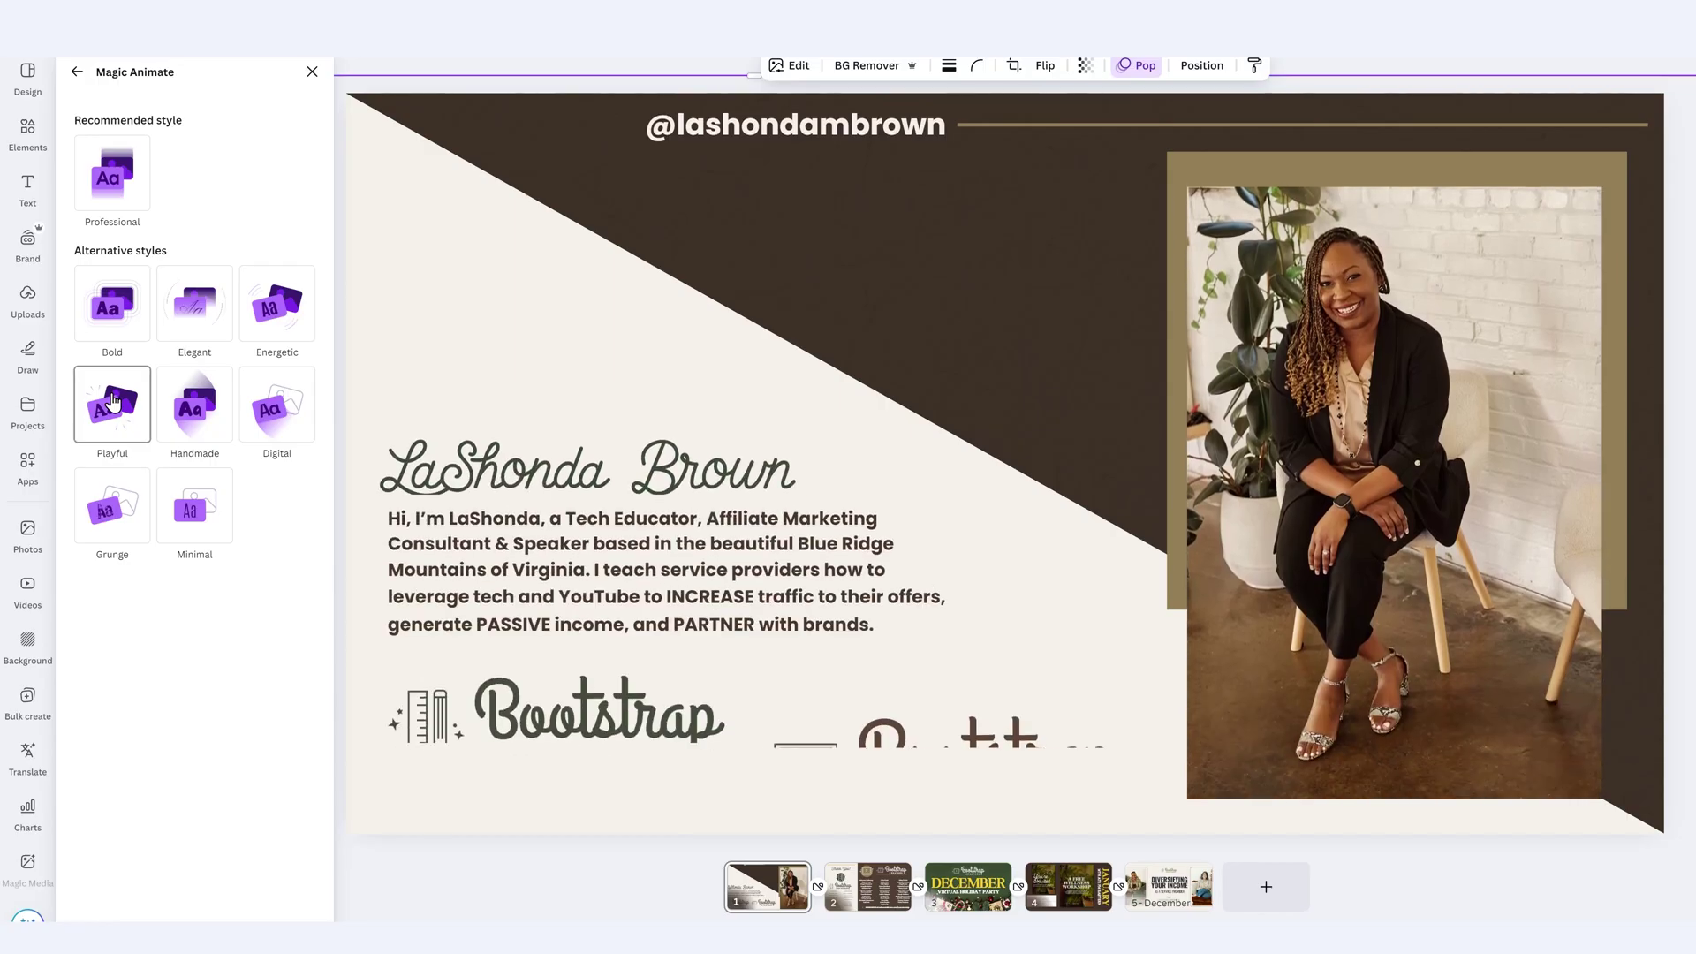
{"action": "left_click", "coordinate": [212, 432]}
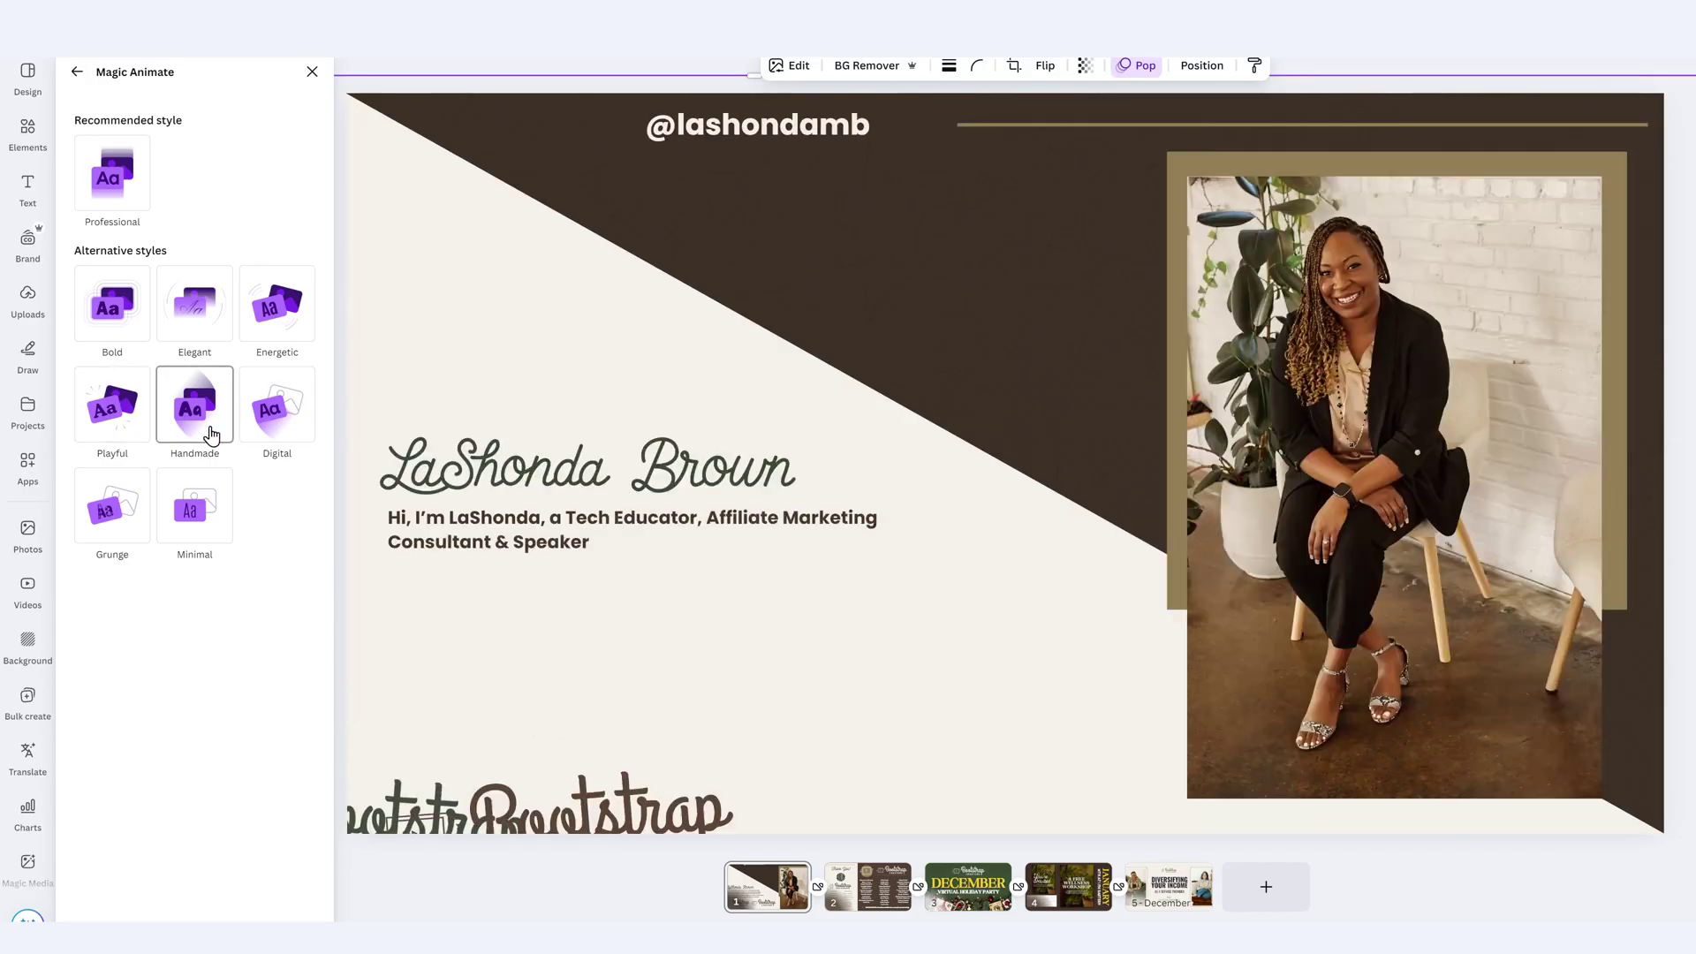
{"action": "left_click", "coordinate": [282, 424]}
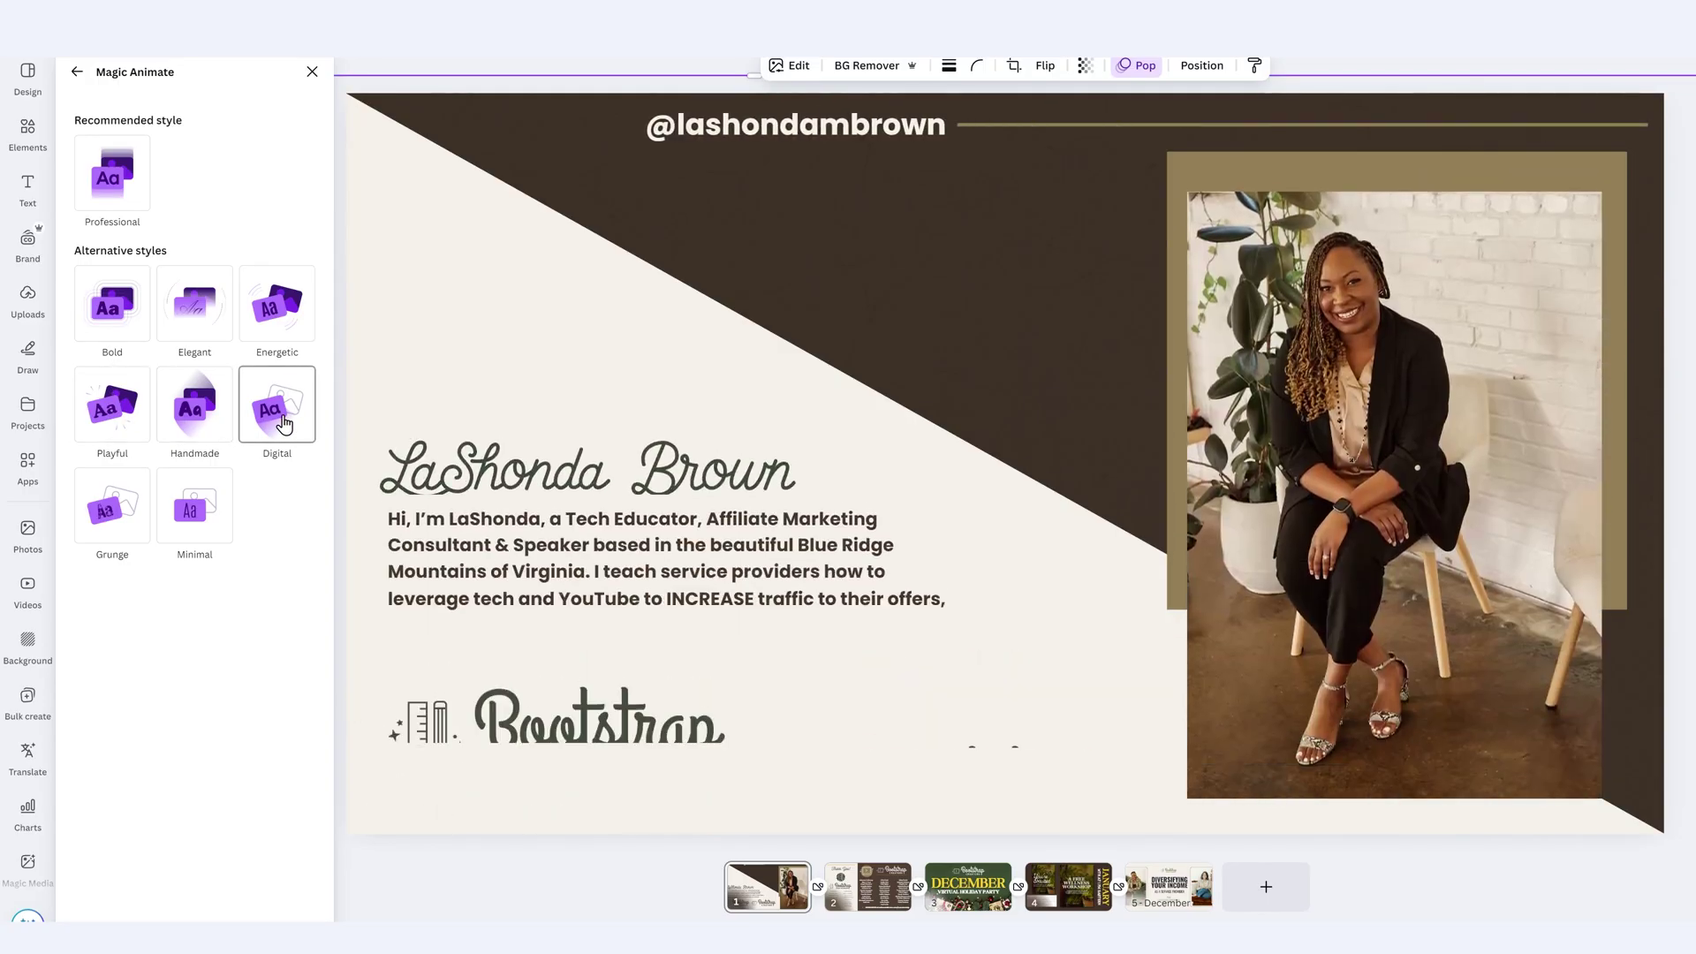
{"action": "left_click", "coordinate": [283, 424]}
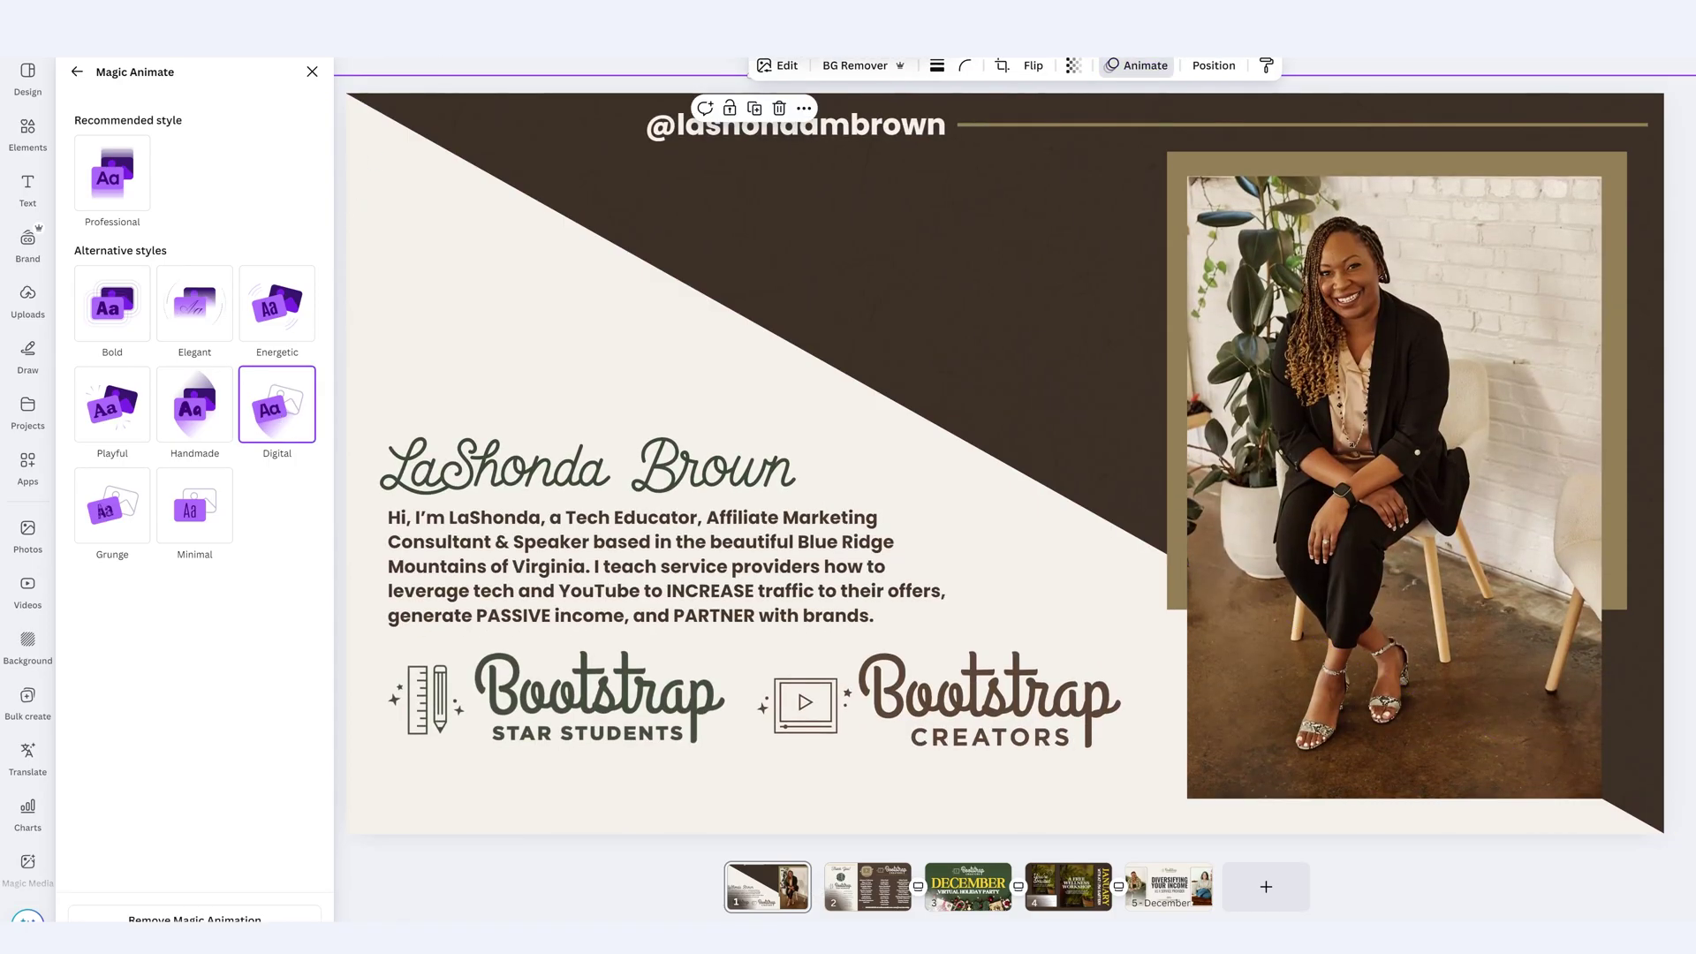
{"action": "left_click", "coordinate": [433, 67]}
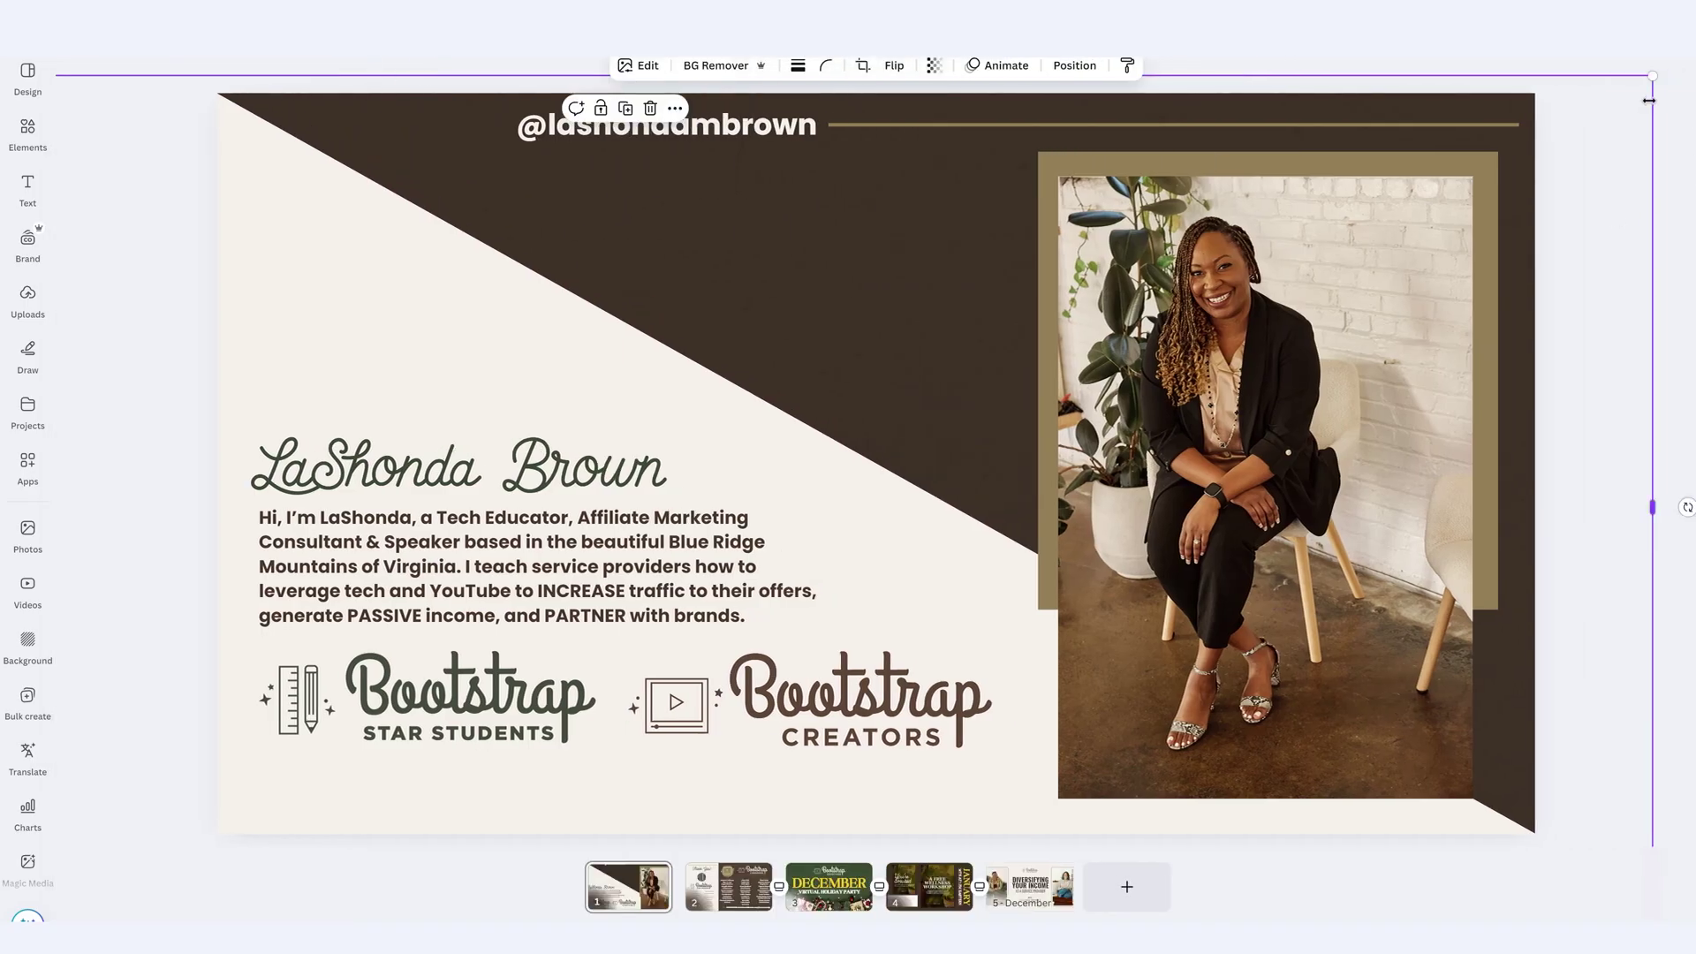
{"action": "left_click", "coordinate": [1678, 133]}
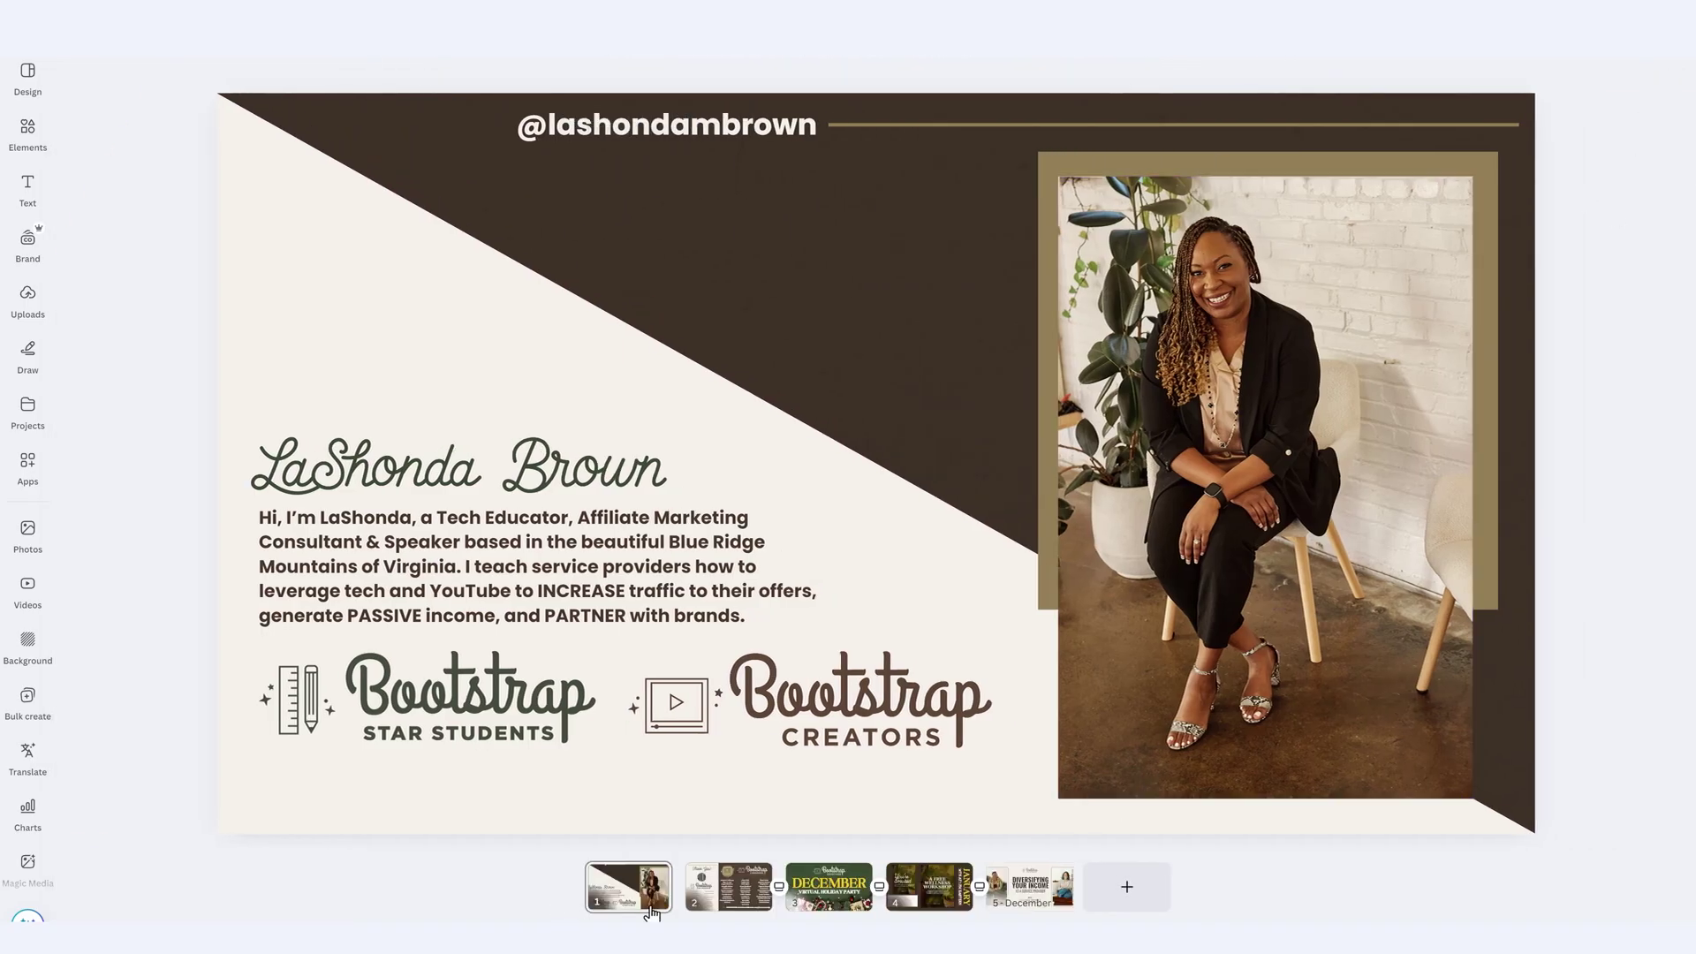